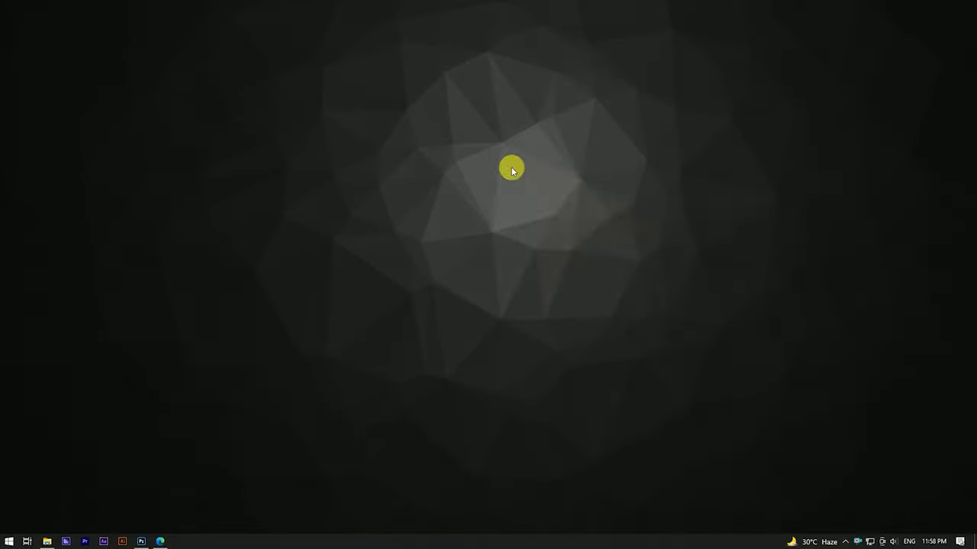
# Refresh the desktop and bring up Photoshop's blank 2000 × 2200 px untitled document
pyautogui.click(524, 198)
pyautogui.rightClick(501, 158)
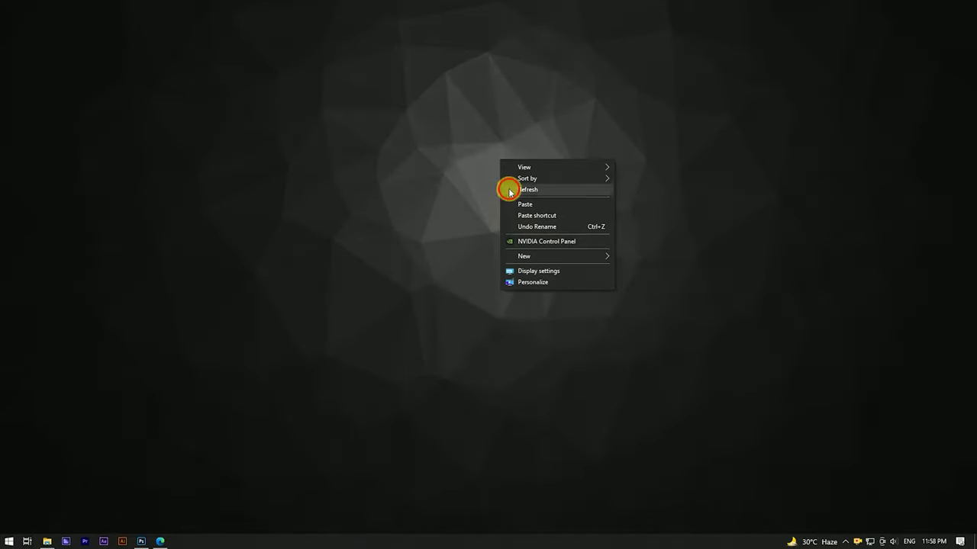
pyautogui.click(510, 169)
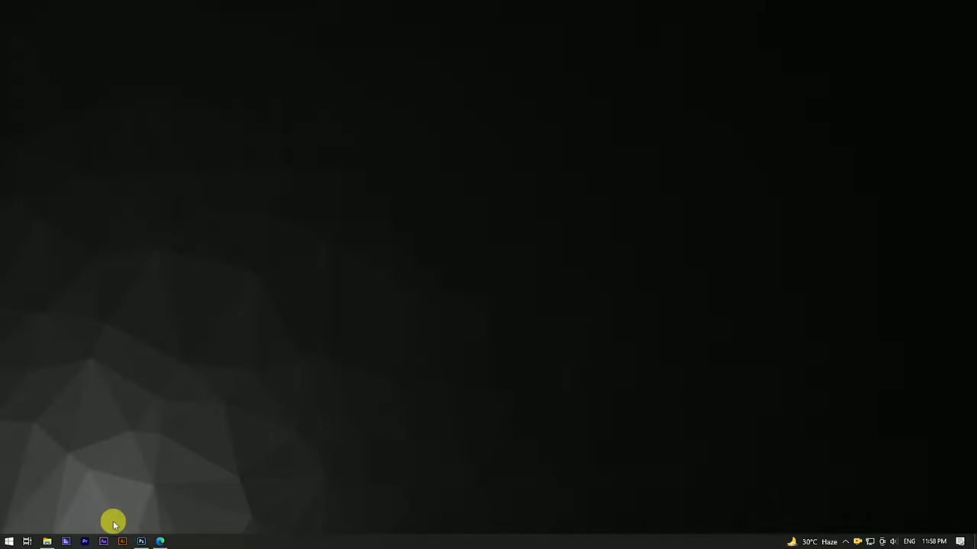
pyautogui.click(141, 542)
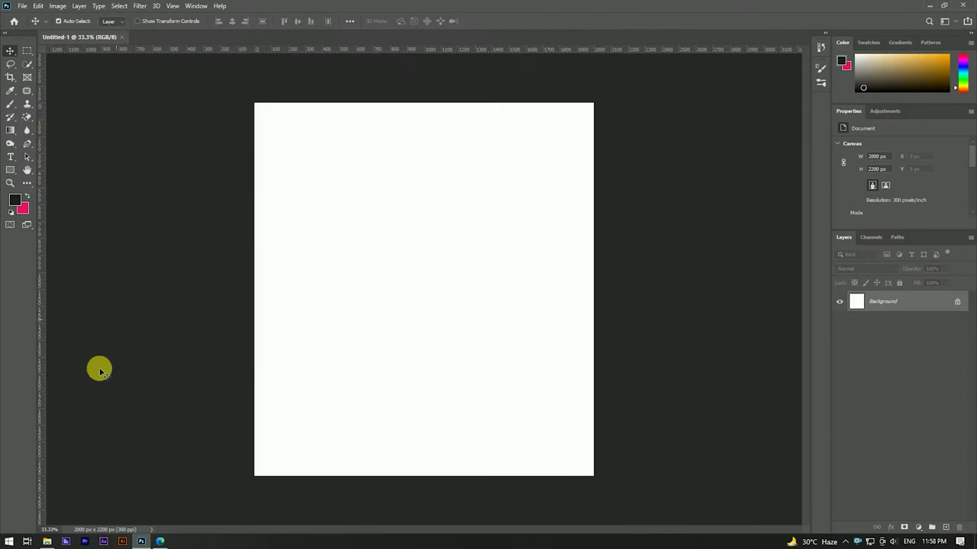
# Place image.jpg from File Explorer and scale it up to fill the canvas
pyautogui.click(46, 541)
pyautogui.moveTo(602, 66); pyautogui.dragTo(413, 165)
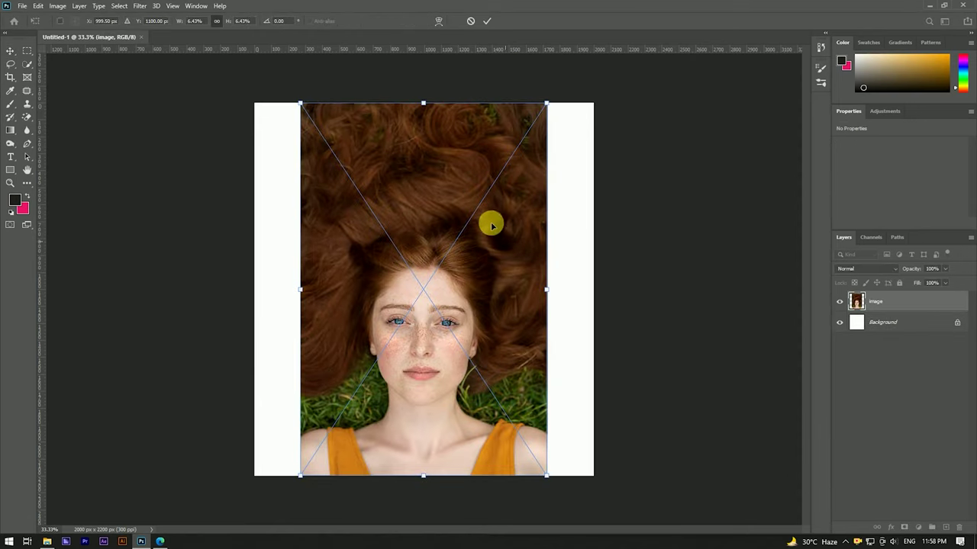
pyautogui.scroll(-2, 438, 127)
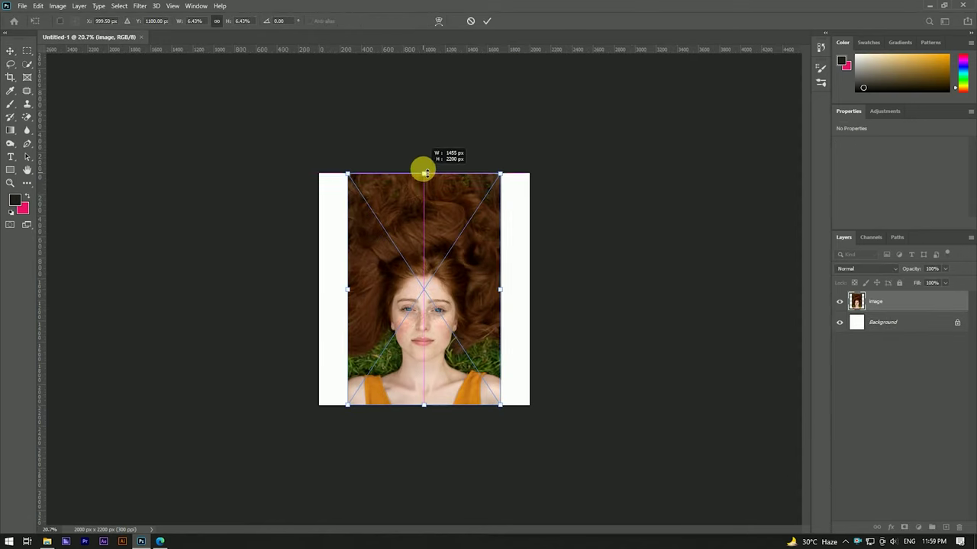
pyautogui.moveTo(424, 175); pyautogui.dragTo(425, 86)
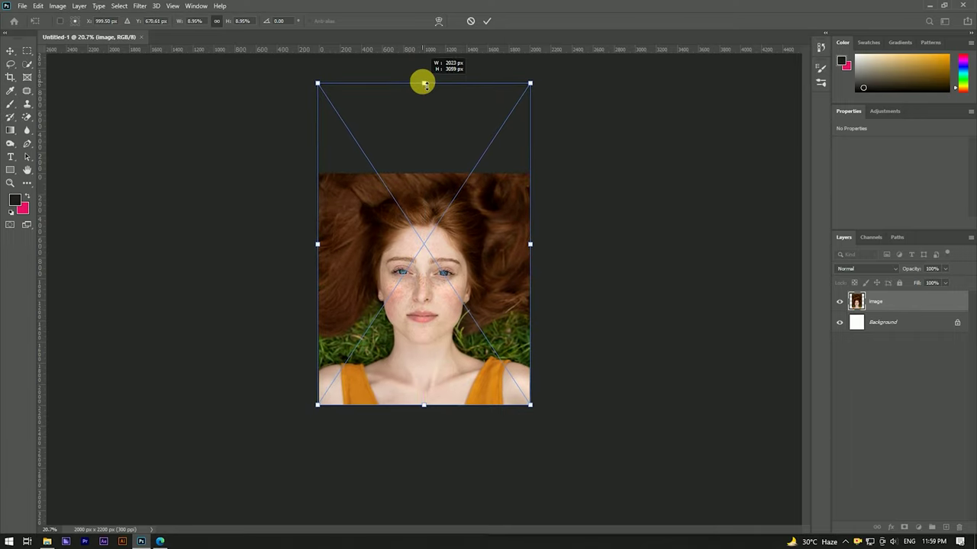
pyautogui.moveTo(424, 86); pyautogui.dragTo(424, 82)
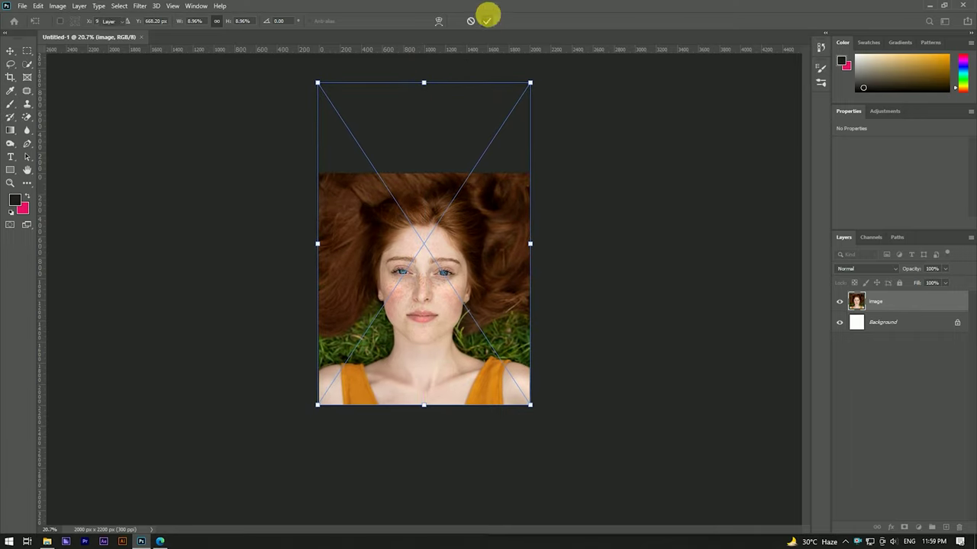
pyautogui.click(487, 20)
# Rasterize the photo layer and delete the unlocked white Background layer
pyautogui.rightClick(900, 301)
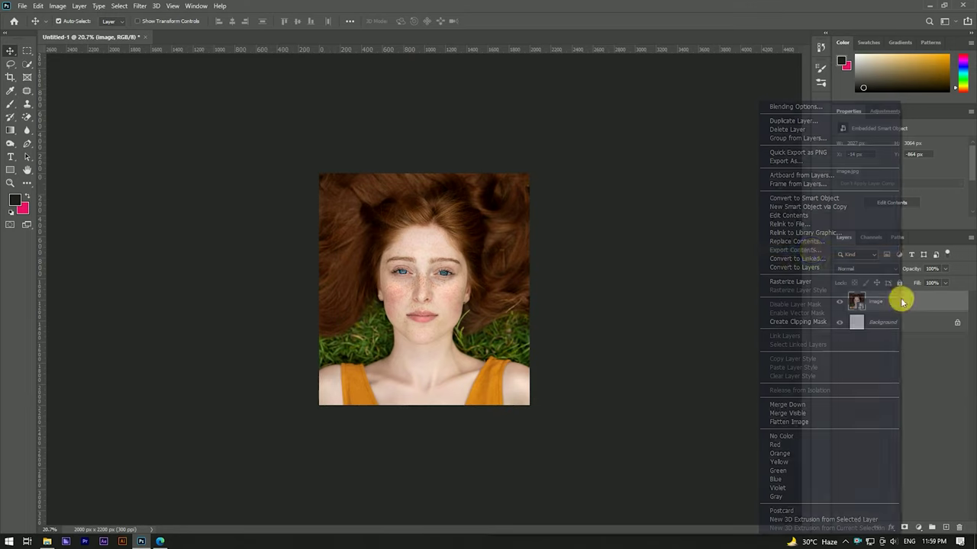
pyautogui.click(797, 282)
pyautogui.click(899, 321)
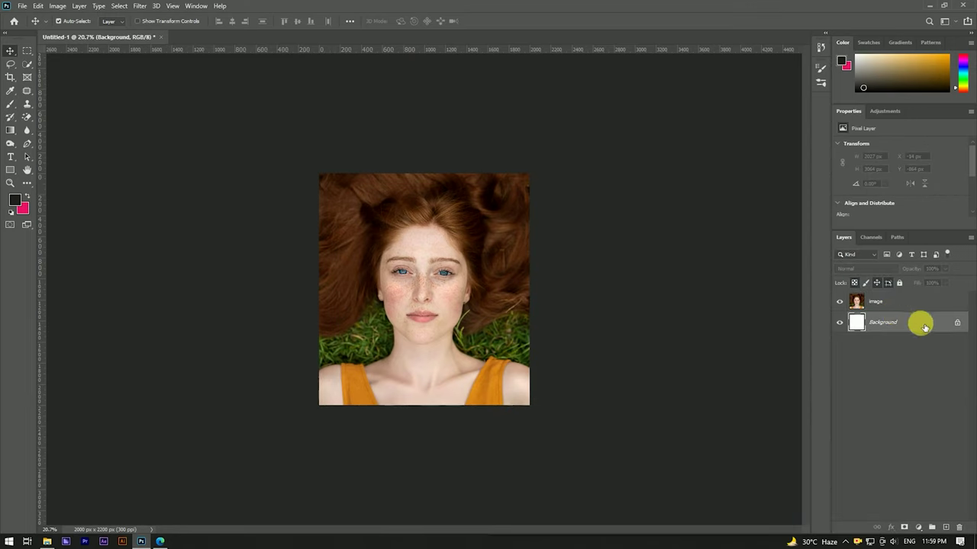
pyautogui.click(955, 324)
pyautogui.click(959, 527)
pyautogui.click(447, 202)
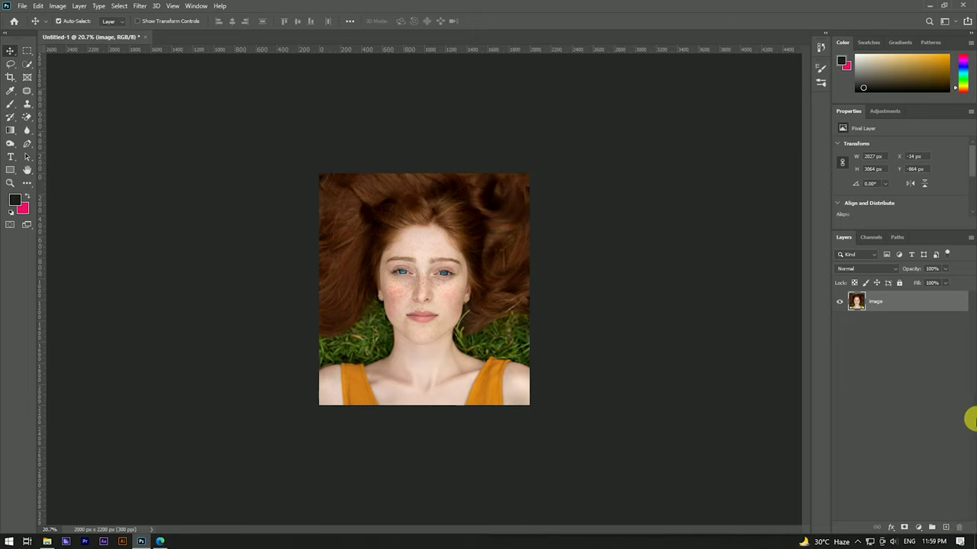
pyautogui.click(905, 306)
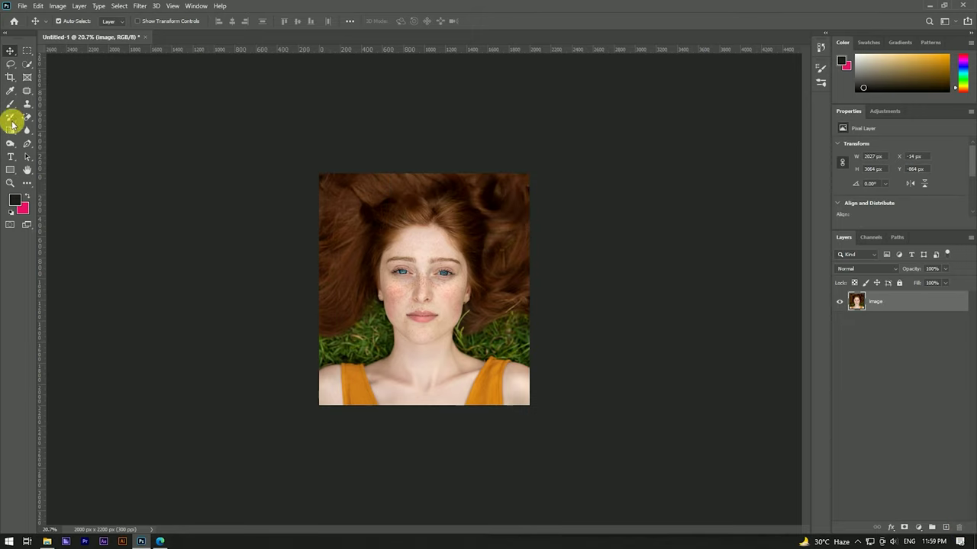
# Crop the portrait layer to the 2000 × 2200 px canvas and return to the Move tool
pyautogui.click(10, 77)
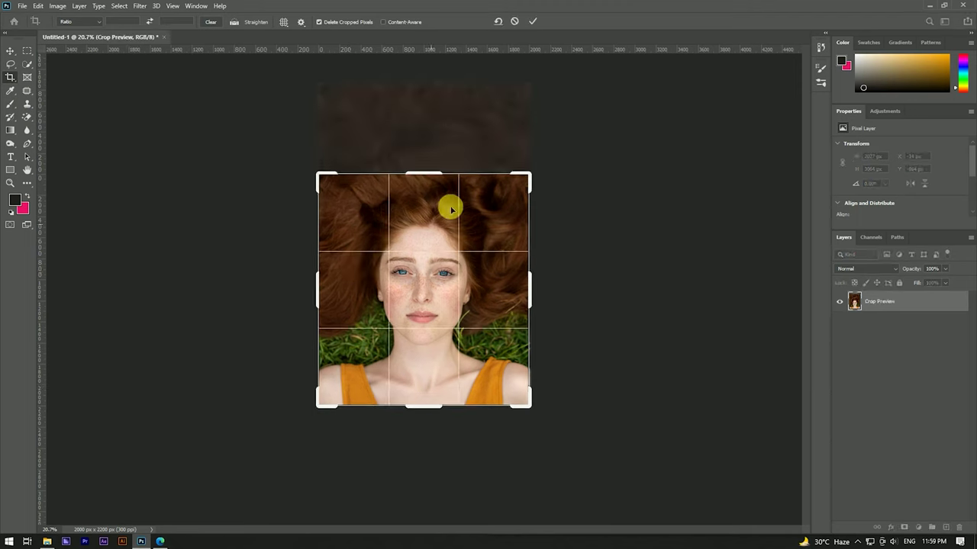
pyautogui.click(532, 22)
pyautogui.press('v')
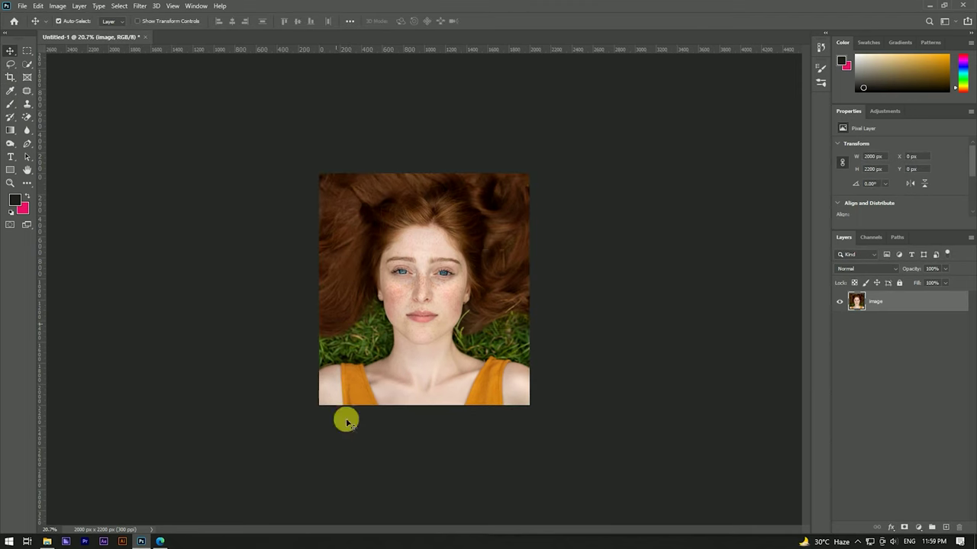
# Zoom in to inspect the face, then duplicate the layer as 'image copy'
pyautogui.scroll(1, 430, 258)
pyautogui.scroll(2, 430, 257)
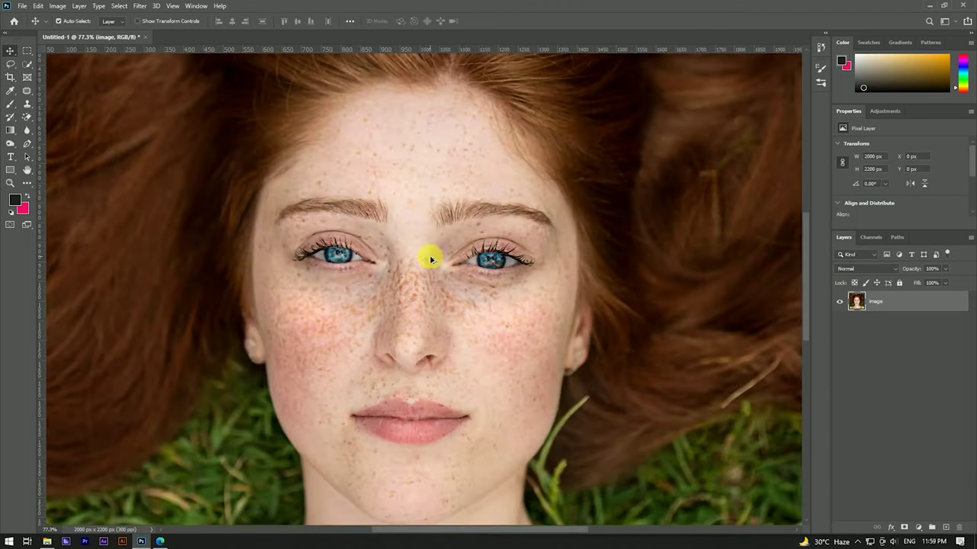
pyautogui.scroll(-2, 424, 221)
pyautogui.scroll(-1, 447, 205)
pyautogui.scroll(1, 445, 204)
pyautogui.scroll(2, 441, 218)
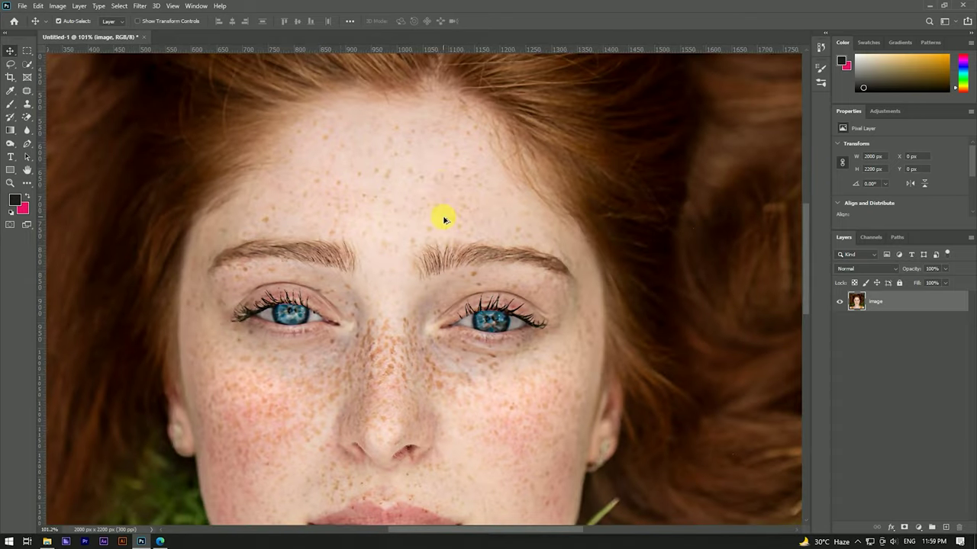
pyautogui.scroll(-1, 441, 217)
pyautogui.scroll(-1, 444, 184)
pyautogui.scroll(-1, 443, 173)
pyautogui.scroll(-1, 461, 216)
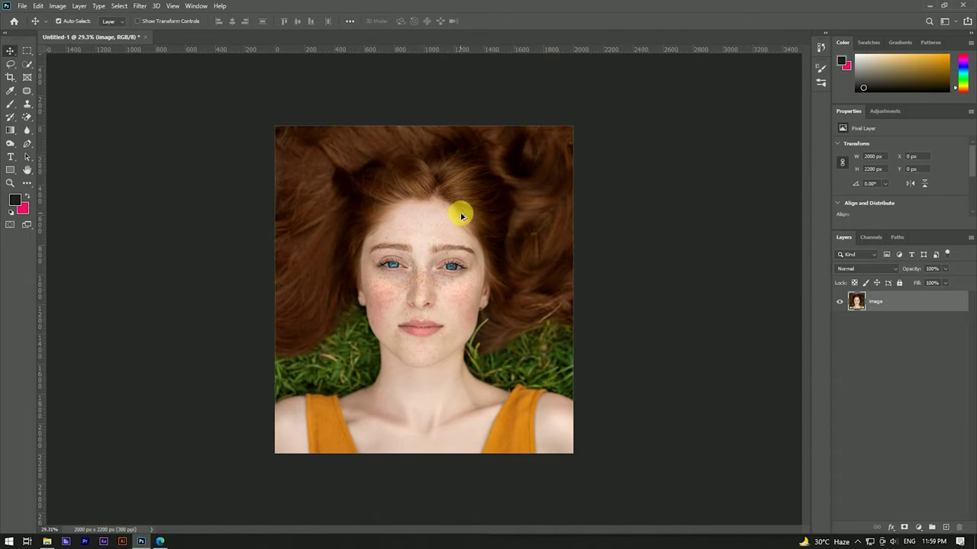
pyautogui.moveTo(933, 303); pyautogui.dragTo(946, 527)
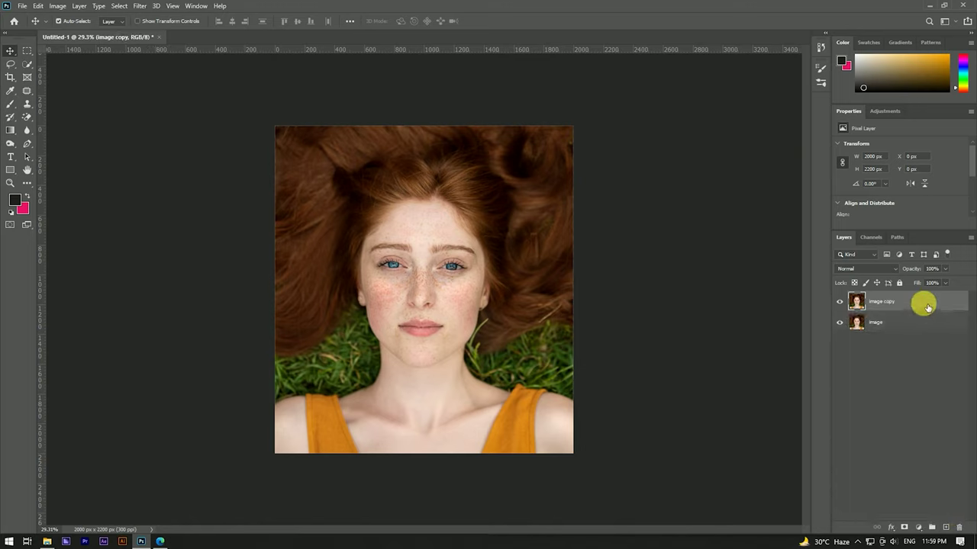
# Create 'image copy 2', invert it, and set its blend mode to Vivid Light
pyautogui.moveTo(923, 303); pyautogui.dragTo(946, 527)
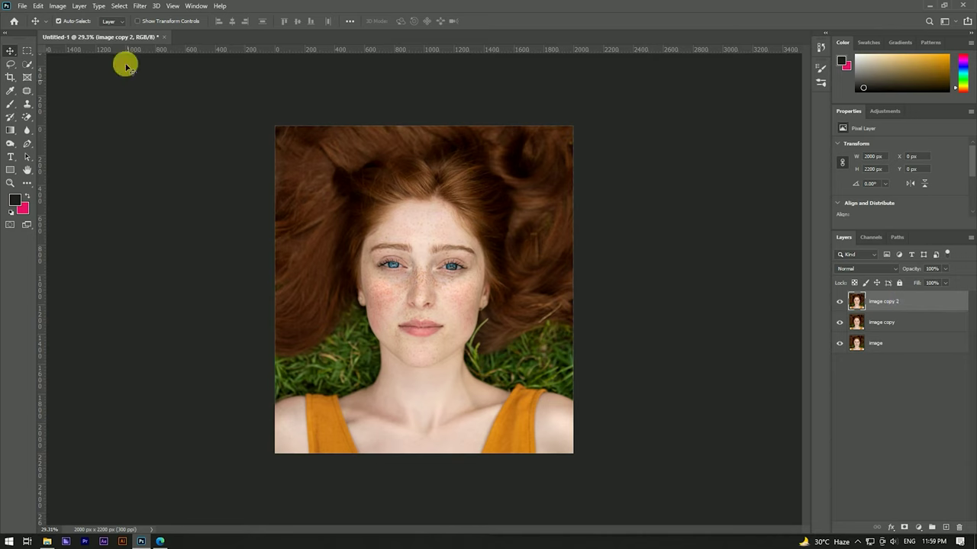
pyautogui.click(63, 6)
pyautogui.moveTo(73, 32)
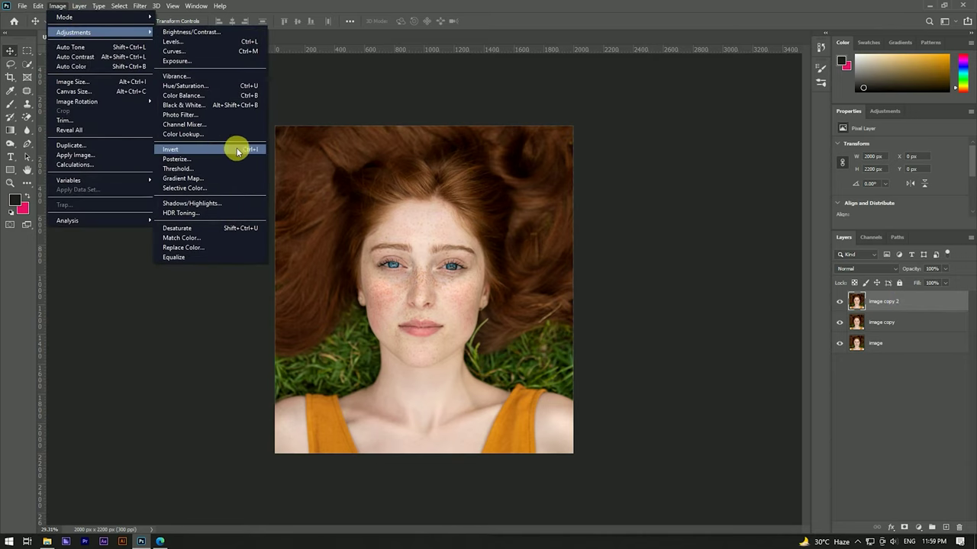
pyautogui.click(237, 151)
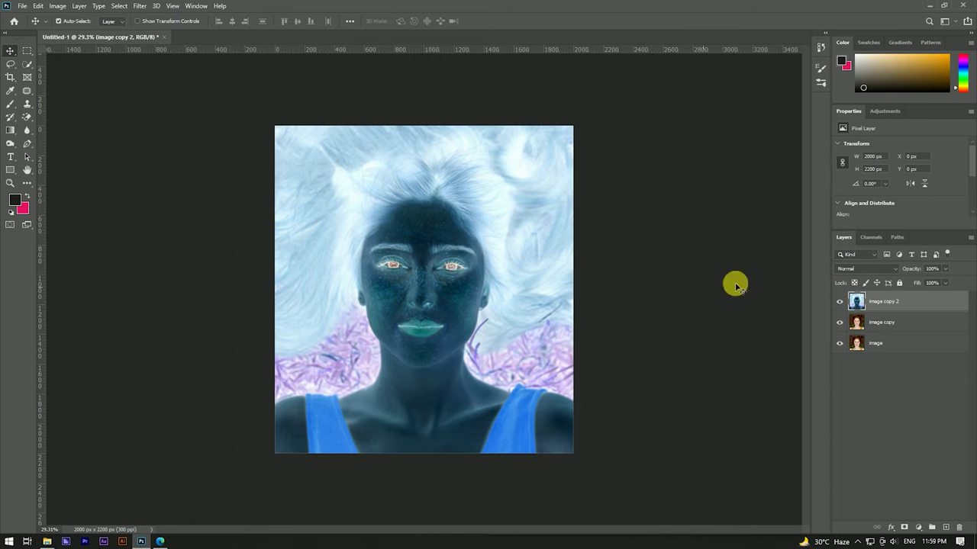
pyautogui.click(852, 270)
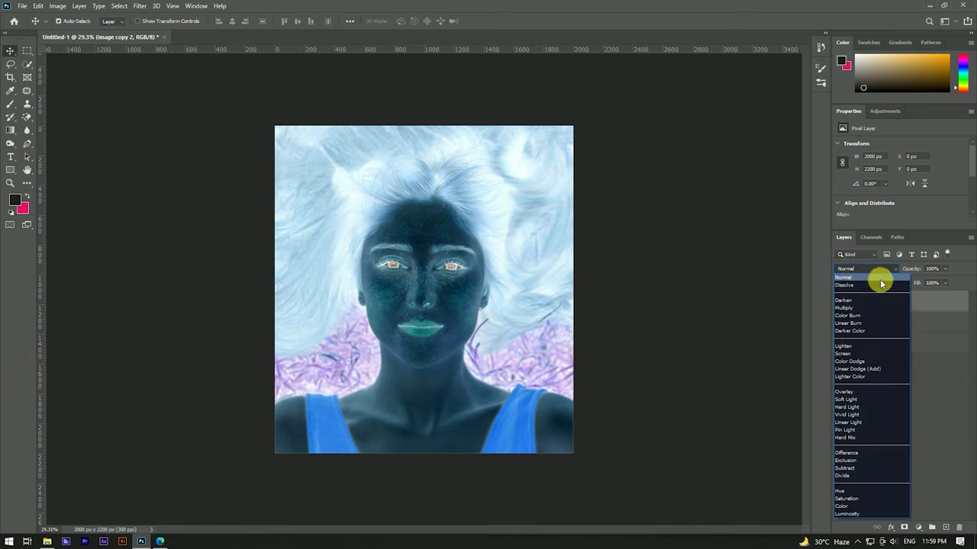
pyautogui.click(858, 416)
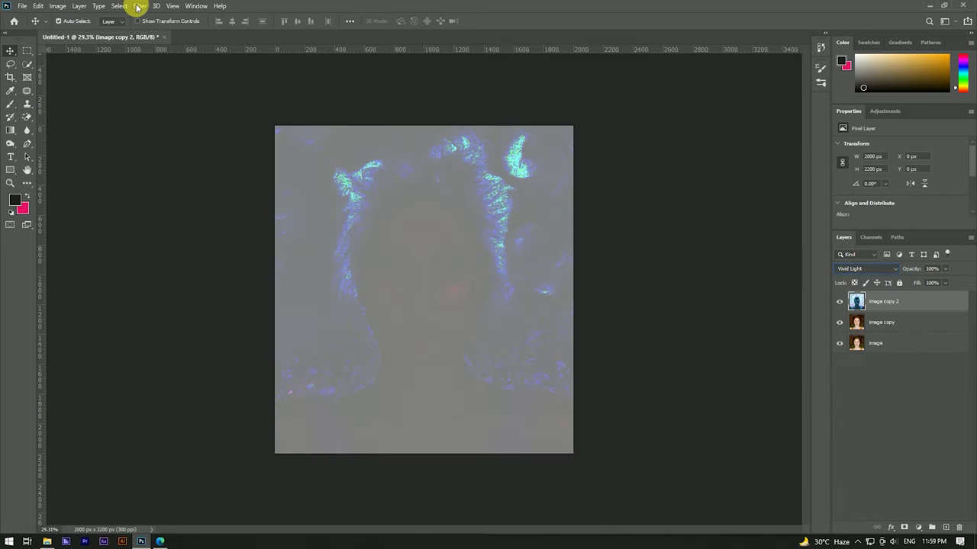
# Apply an 18 px Gaussian blur to the image copy 2 layer
pyautogui.click(138, 7)
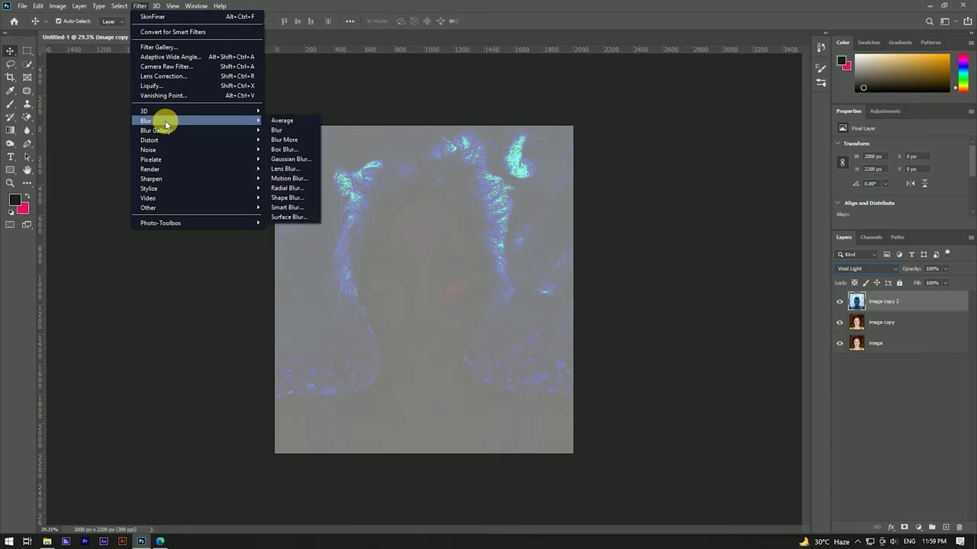
pyautogui.click(288, 159)
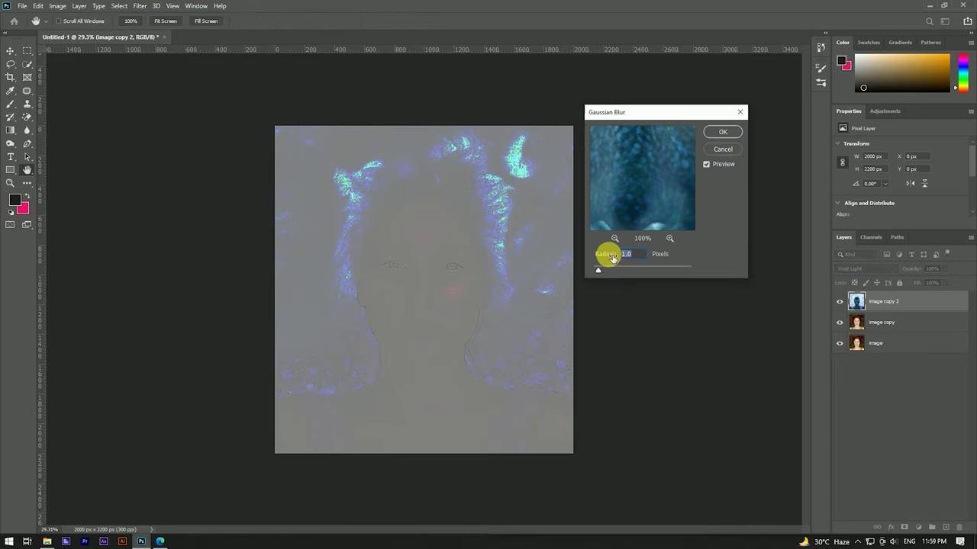
pyautogui.click(722, 131)
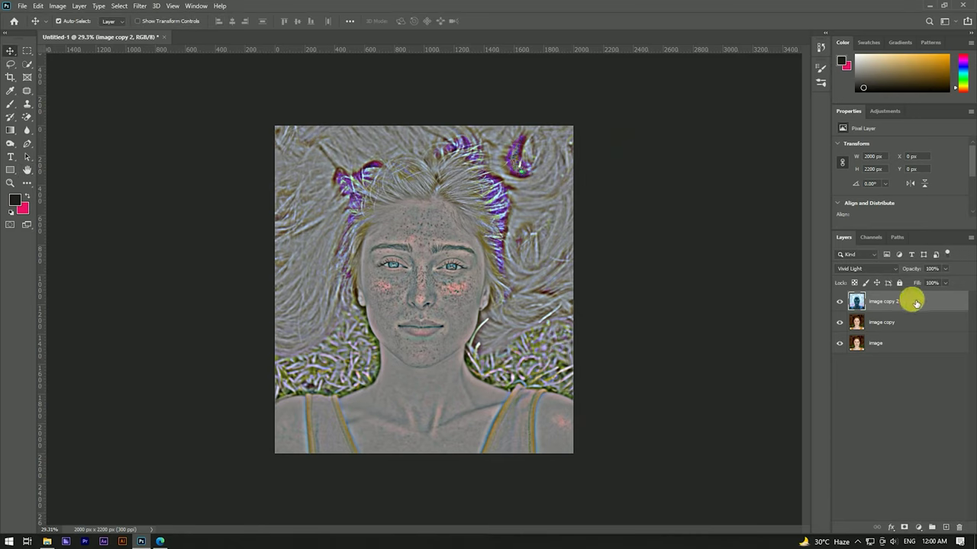
# Merge image copy 2 and image copy into a single layer
pyautogui.keyDown('shift'); pyautogui.click(905, 323); pyautogui.keyUp('shift')
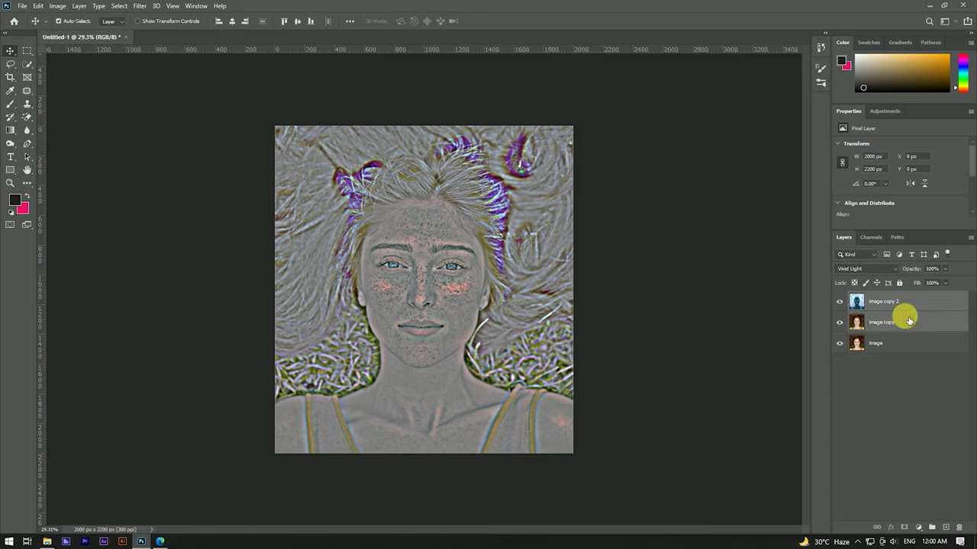
pyautogui.rightClick(907, 319)
pyautogui.rightClick(931, 314)
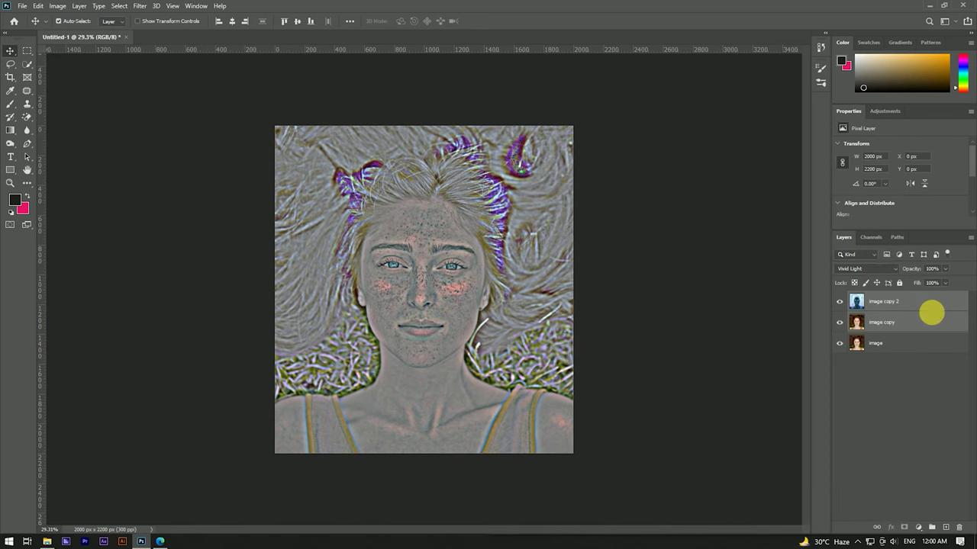
pyautogui.rightClick(924, 318)
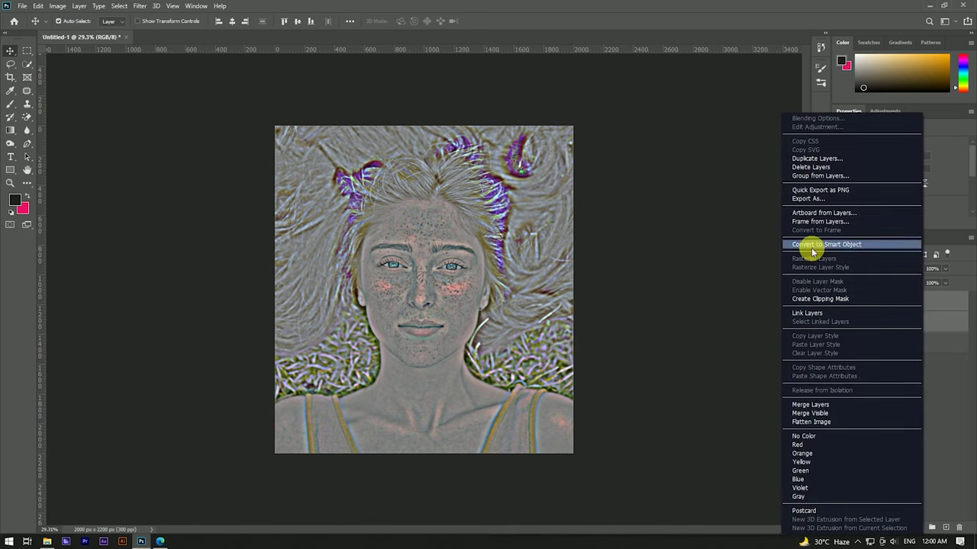
pyautogui.click(838, 407)
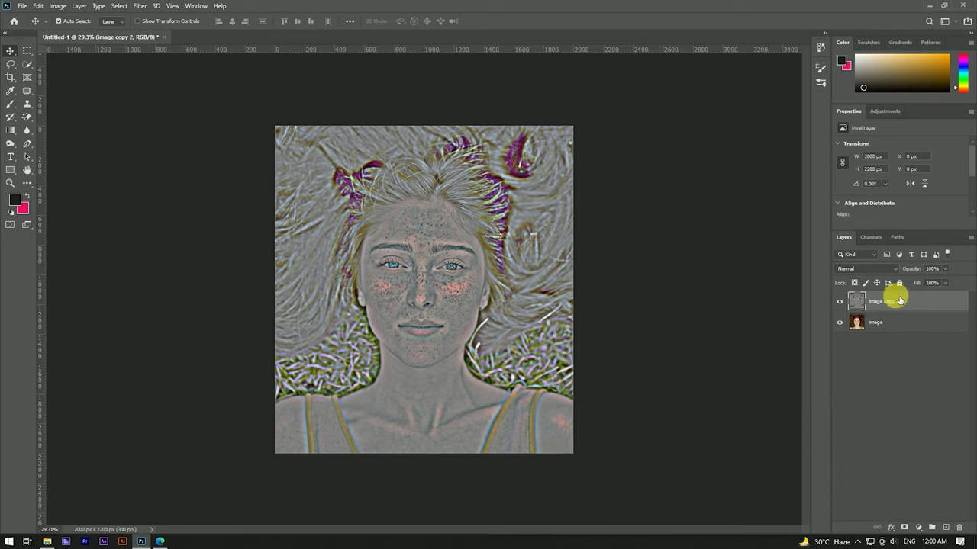
# Keep the merged image copy 2 layer in Normal blend mode
pyautogui.click(846, 269)
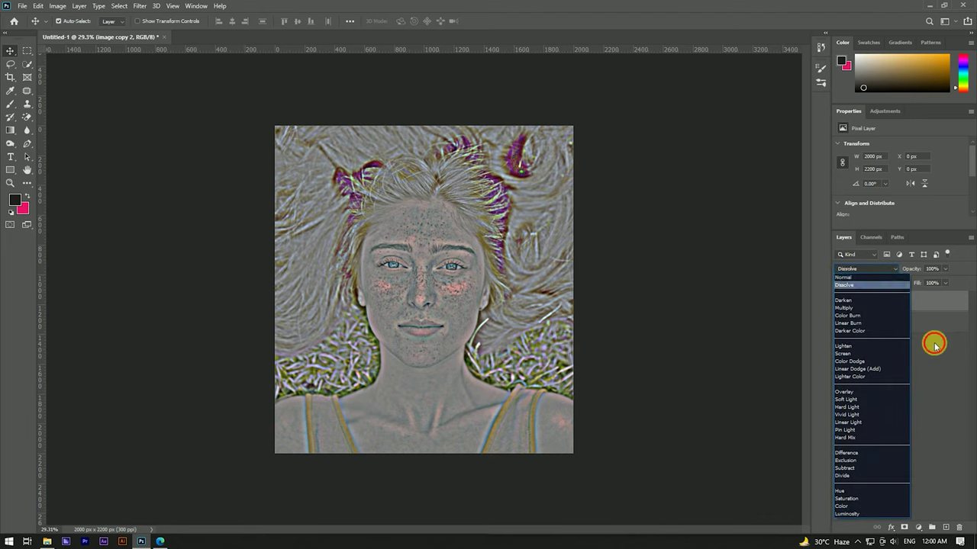
pyautogui.click(935, 345)
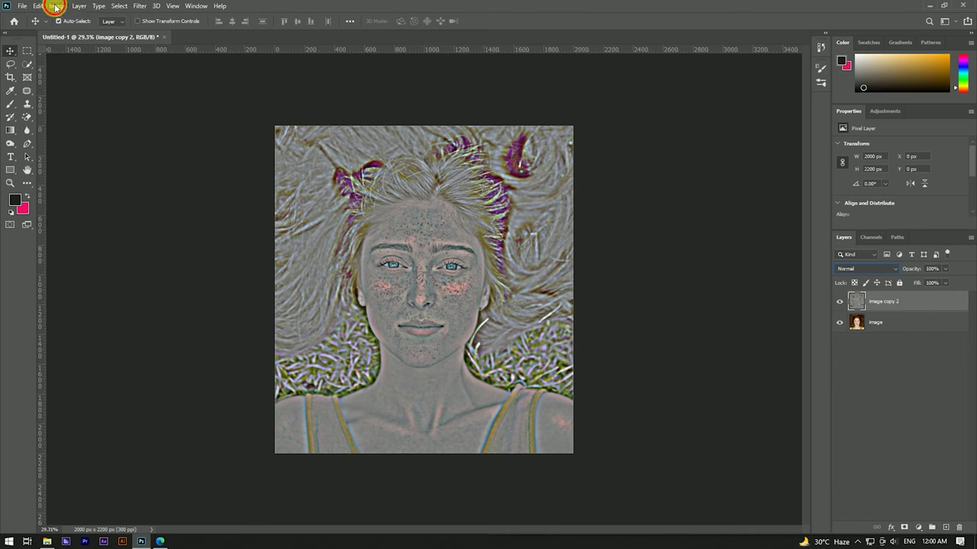
pyautogui.click(54, 6)
pyautogui.moveTo(73, 32)
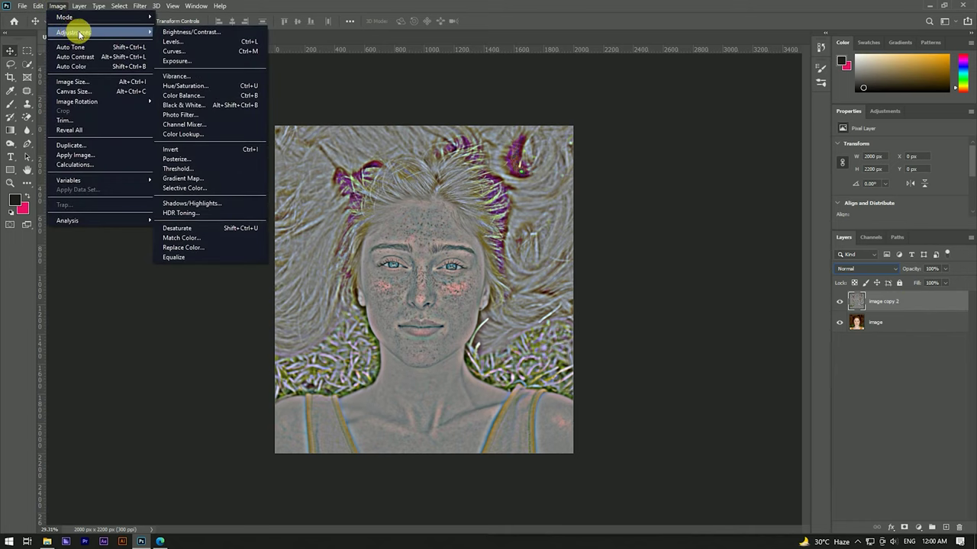
# Desaturate image copy 2 with Hue/Saturation, Saturation set to -89
pyautogui.click(188, 86)
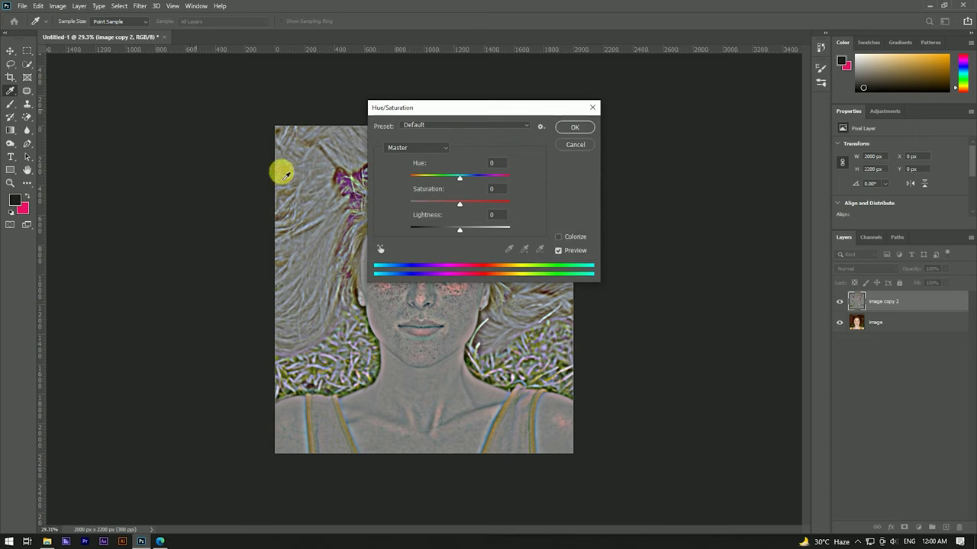
pyautogui.moveTo(451, 106); pyautogui.dragTo(741, 130)
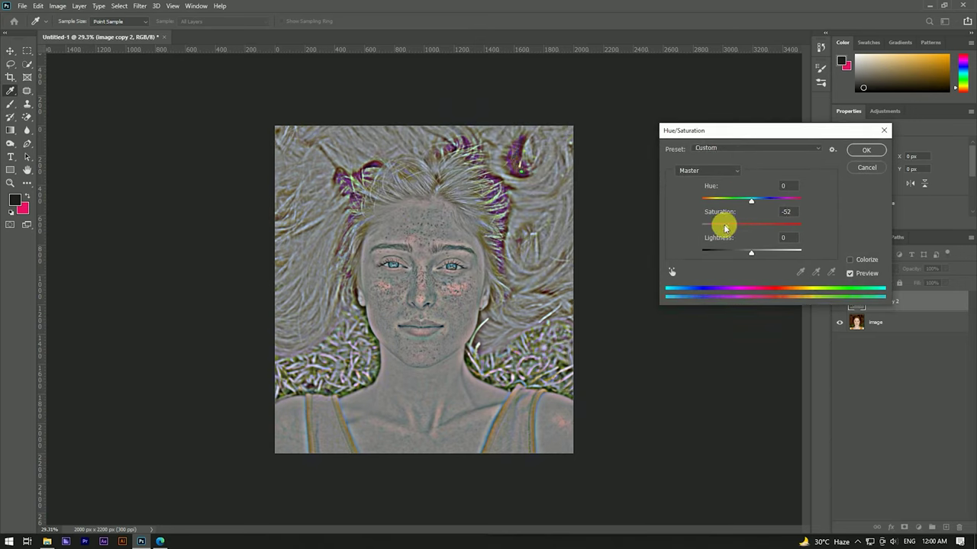
pyautogui.moveTo(726, 228); pyautogui.dragTo(709, 229)
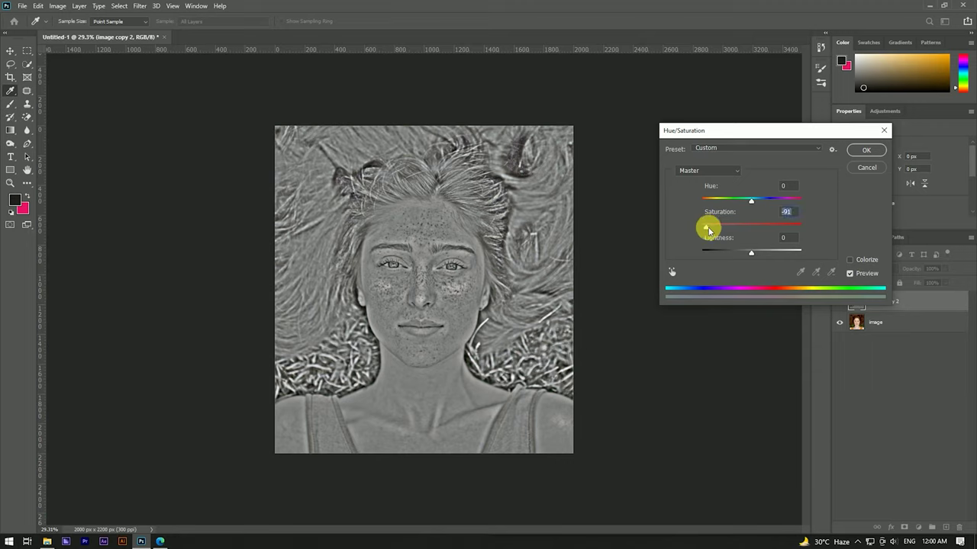
pyautogui.click(751, 253)
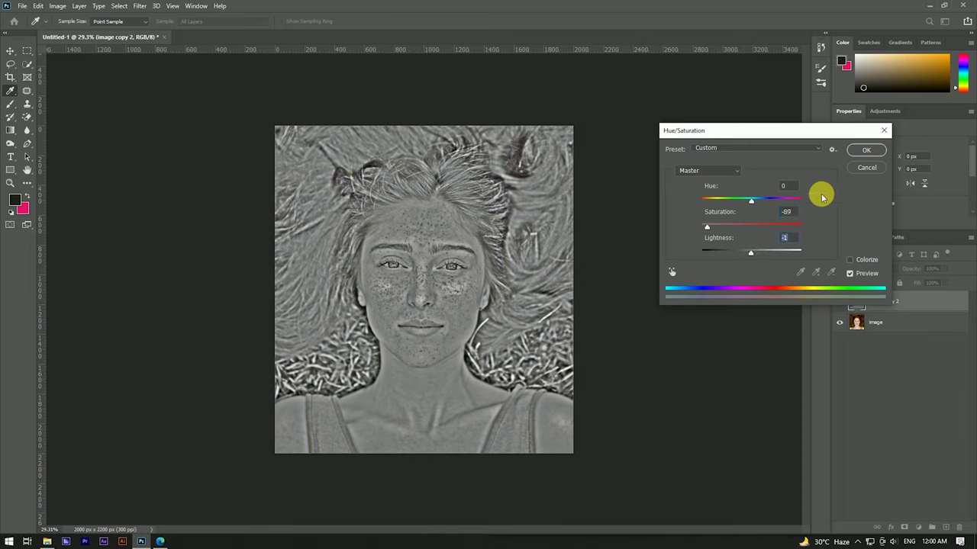
pyautogui.click(859, 153)
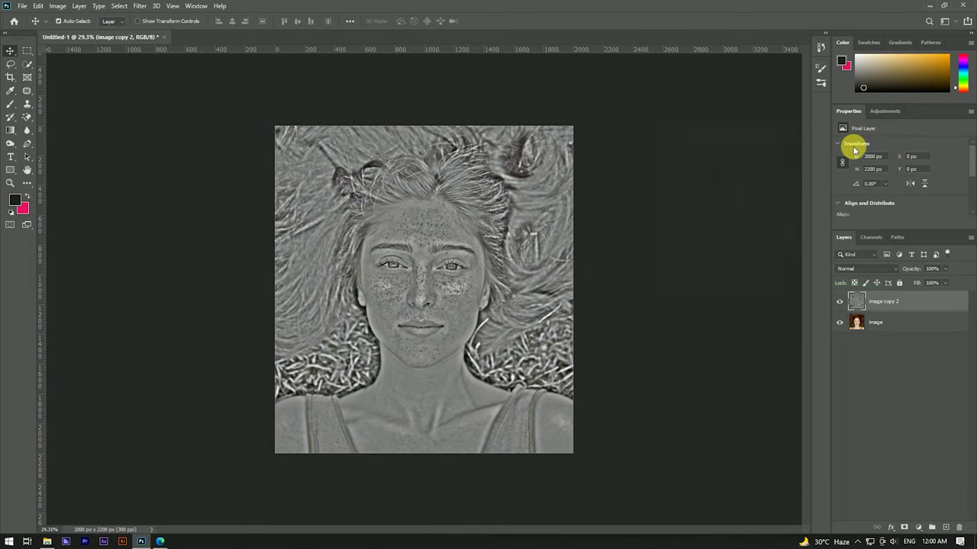
# Blur the grey detail layer with a 1-pixel Gaussian Blur
pyautogui.click(138, 8)
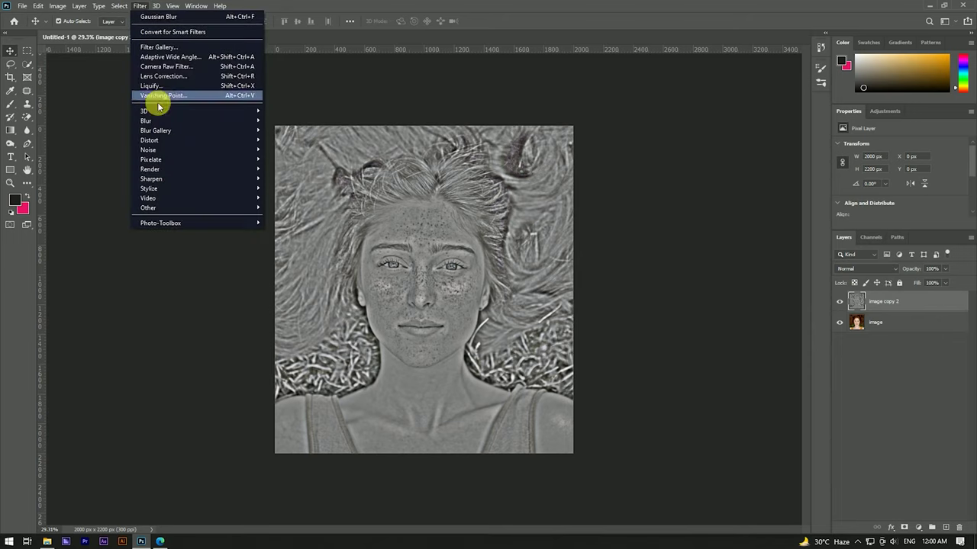
pyautogui.moveTo(145, 120)
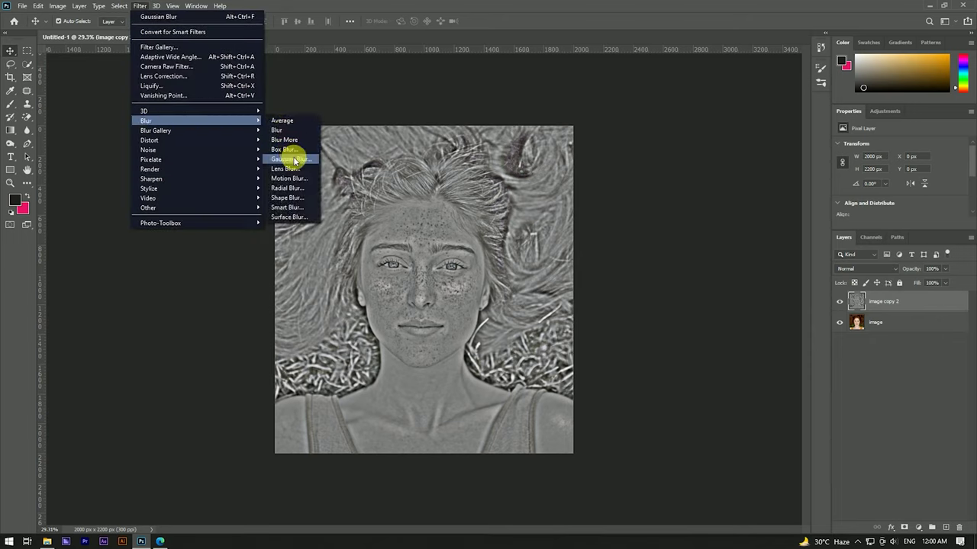
pyautogui.click(294, 160)
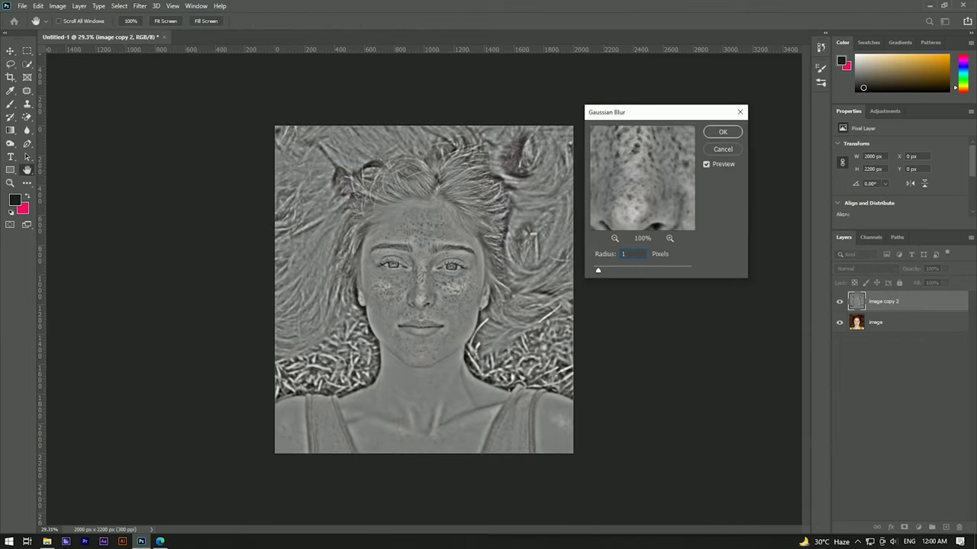
pyautogui.click(718, 132)
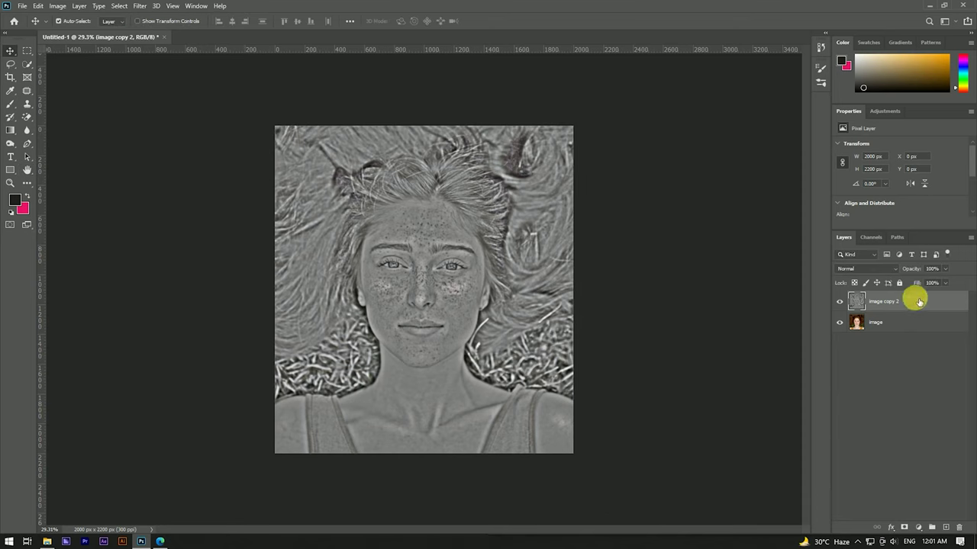
pyautogui.click(870, 268)
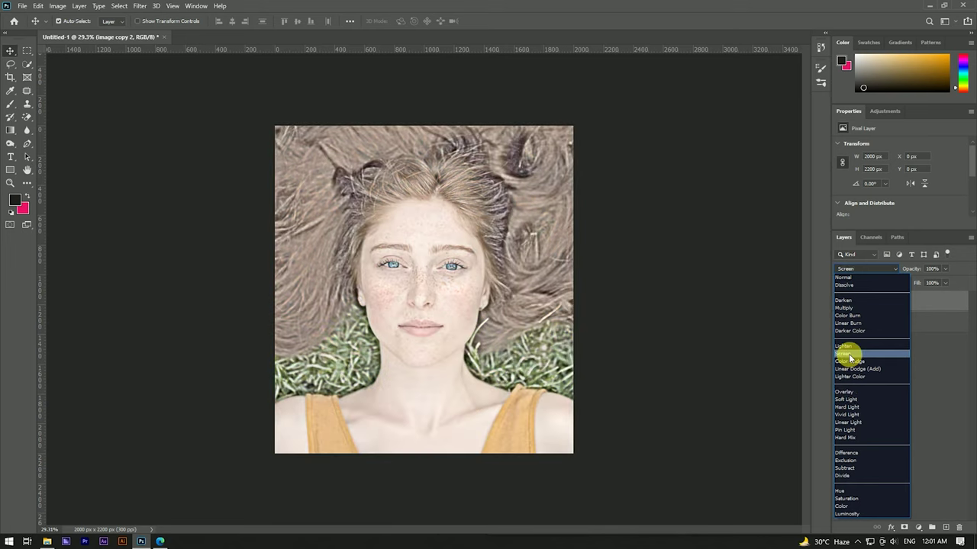
# Compare blend modes and set image copy 2 to Overlay
pyautogui.click(854, 393)
pyautogui.click(860, 270)
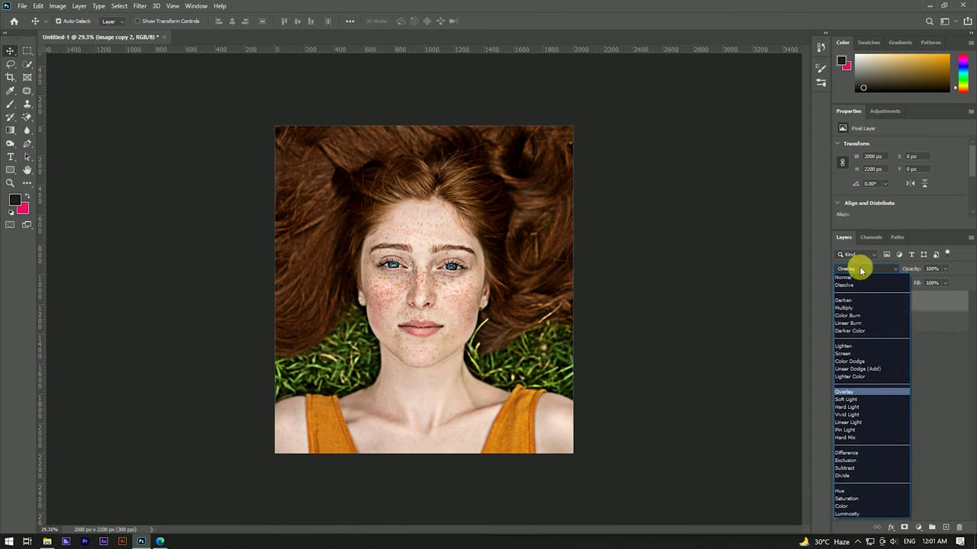
pyautogui.click(844, 391)
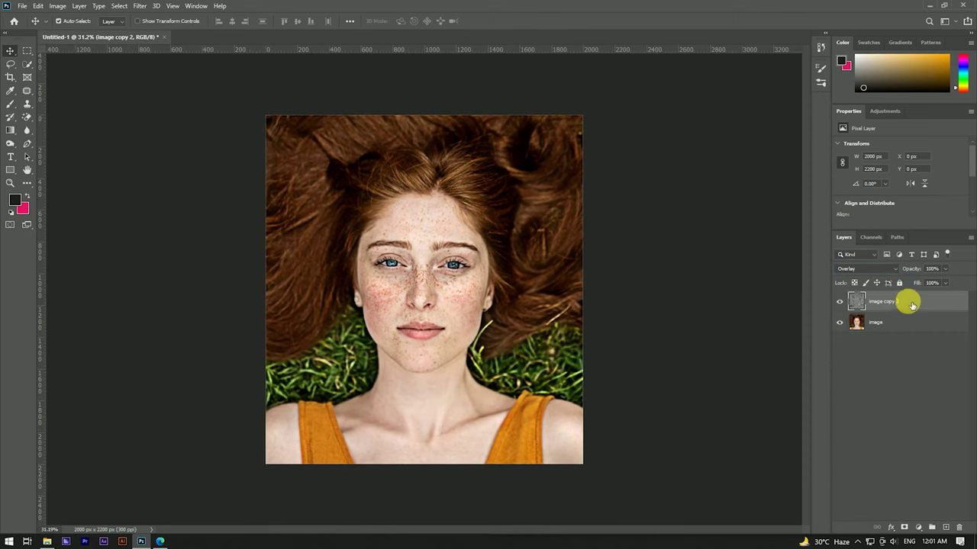
pyautogui.click(75, 7)
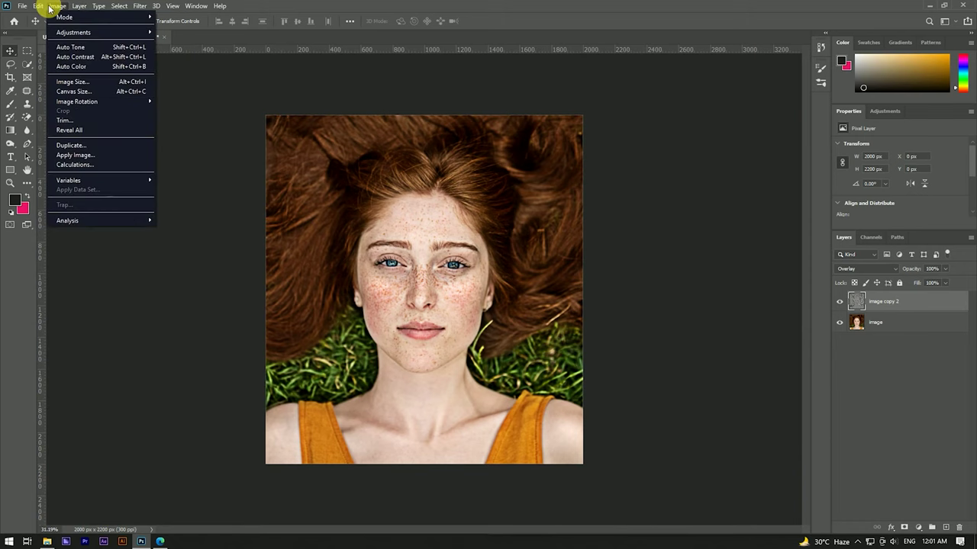
pyautogui.moveTo(73, 32)
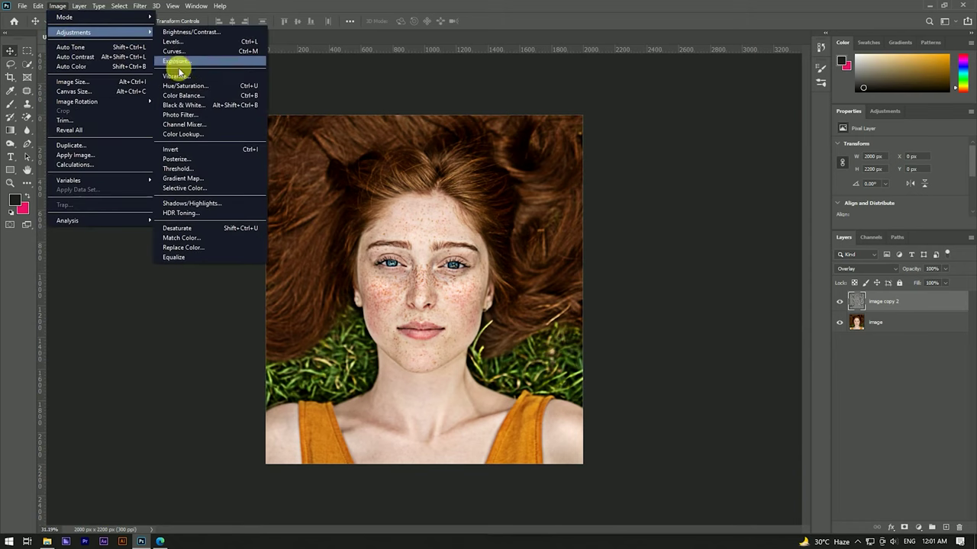
# Invert the Overlay detail layer to smooth the skin, then zoom to check the result
pyautogui.click(185, 148)
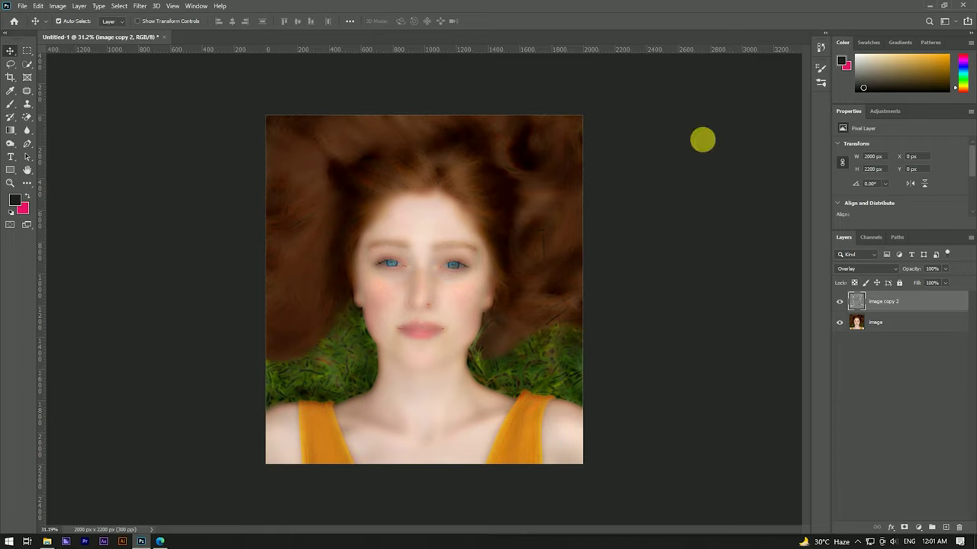
pyautogui.scroll(-3, 394, 218)
pyautogui.scroll(3, 442, 267)
pyautogui.scroll(4, 443, 269)
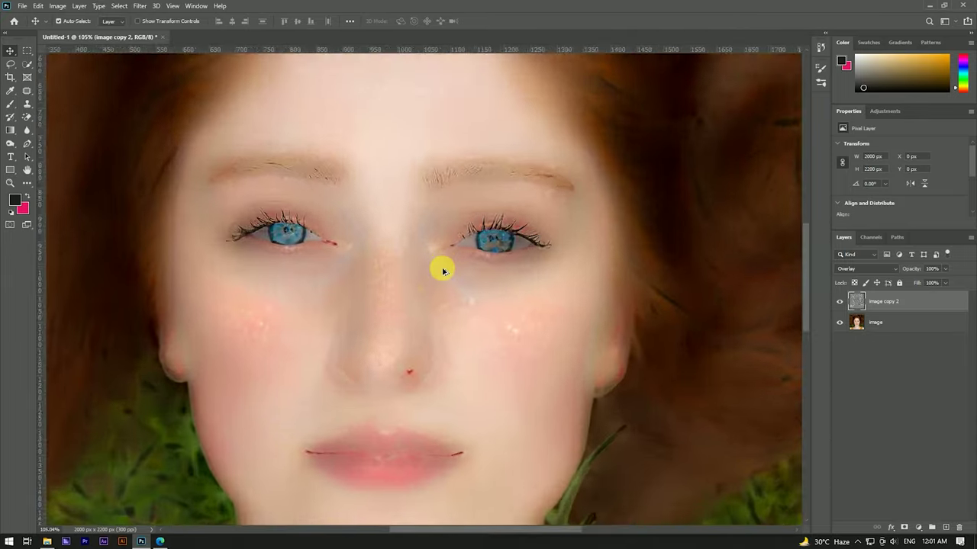
pyautogui.scroll(2, 442, 268)
pyautogui.scroll(-3, 491, 220)
pyautogui.scroll(-2, 490, 221)
pyautogui.scroll(3, 491, 221)
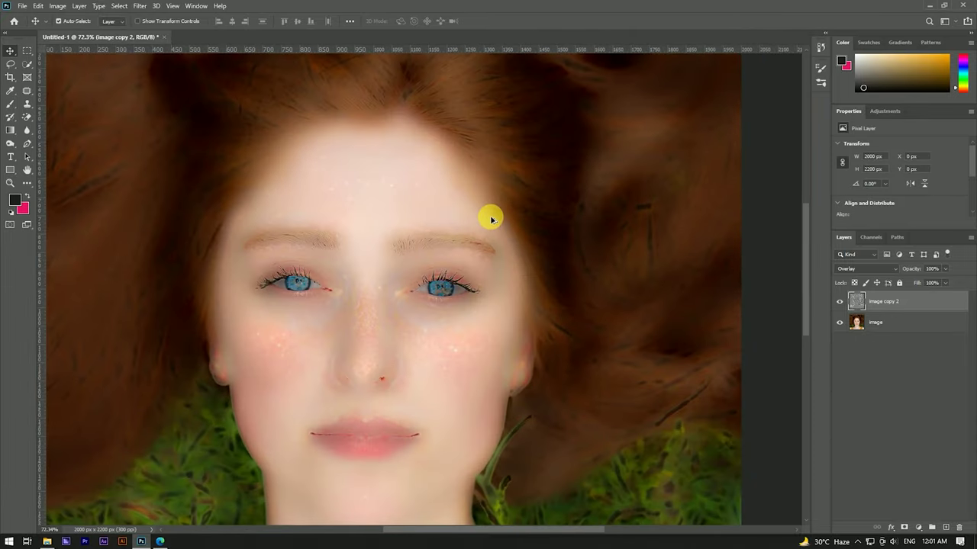
pyautogui.scroll(-2, 491, 221)
# Open and dismiss the foreground colour chooser, then return to the Move tool
pyautogui.click(16, 200)
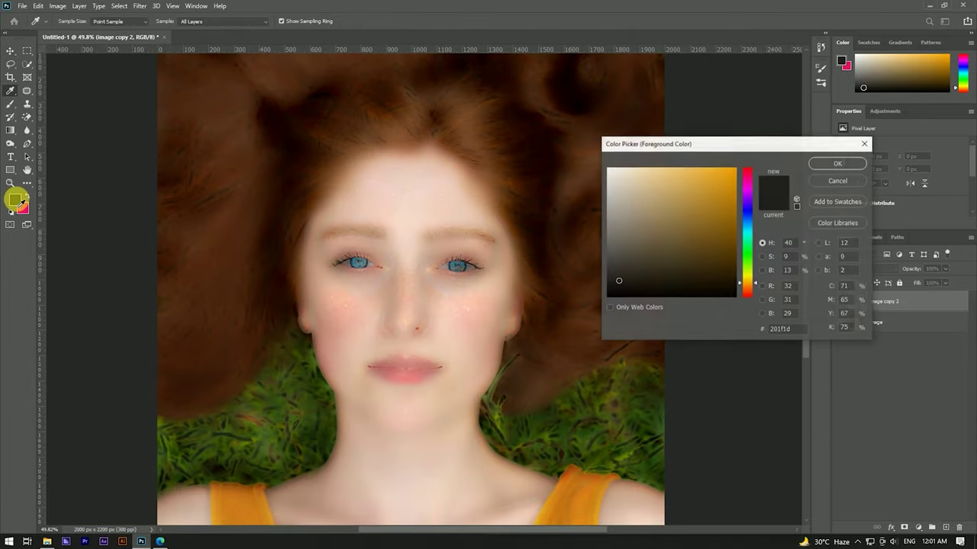
pyautogui.click(818, 164)
pyautogui.press('v')
pyautogui.write('mask layer')
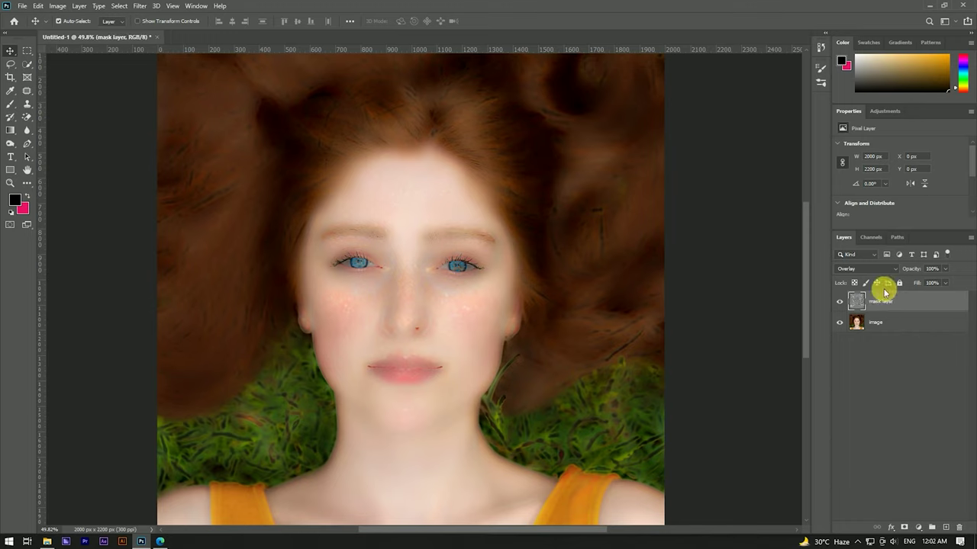
# Add a white layer mask to mask layer and bring up the Brush tool settings
pyautogui.click(904, 527)
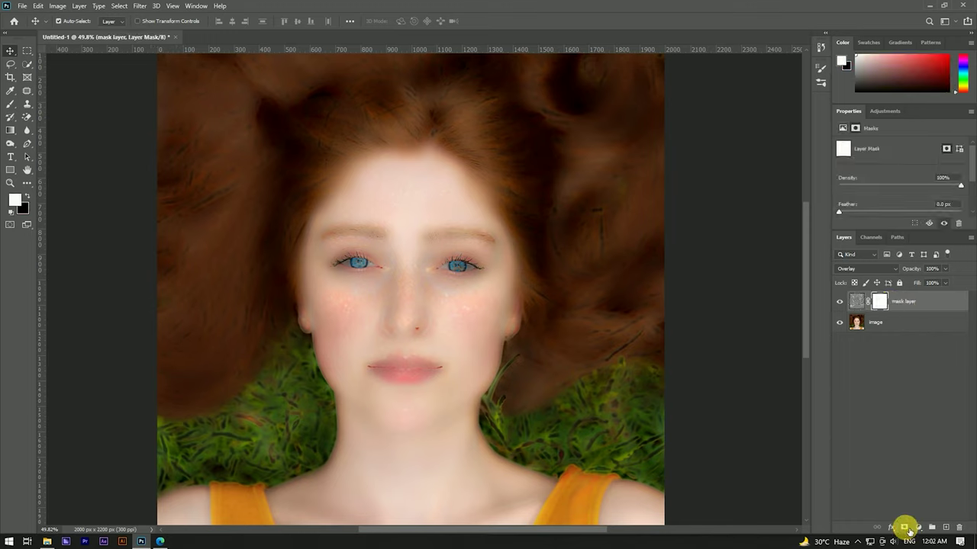
pyautogui.click(10, 101)
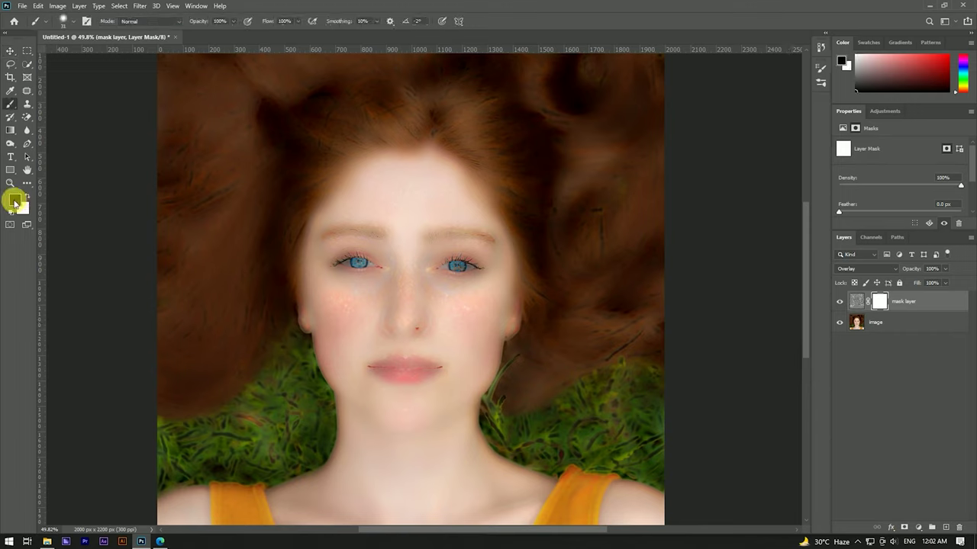
pyautogui.click(61, 20)
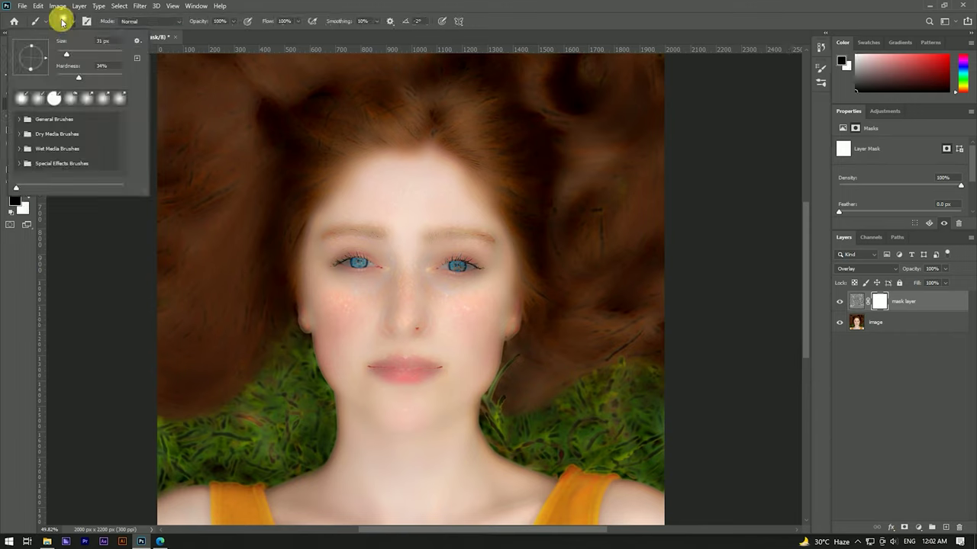
pyautogui.click(87, 20)
pyautogui.click(87, 20)
pyautogui.click(87, 19)
# Choose the 123 px round brush tip and lower its hardness to about 53%
pyautogui.click(726, 82)
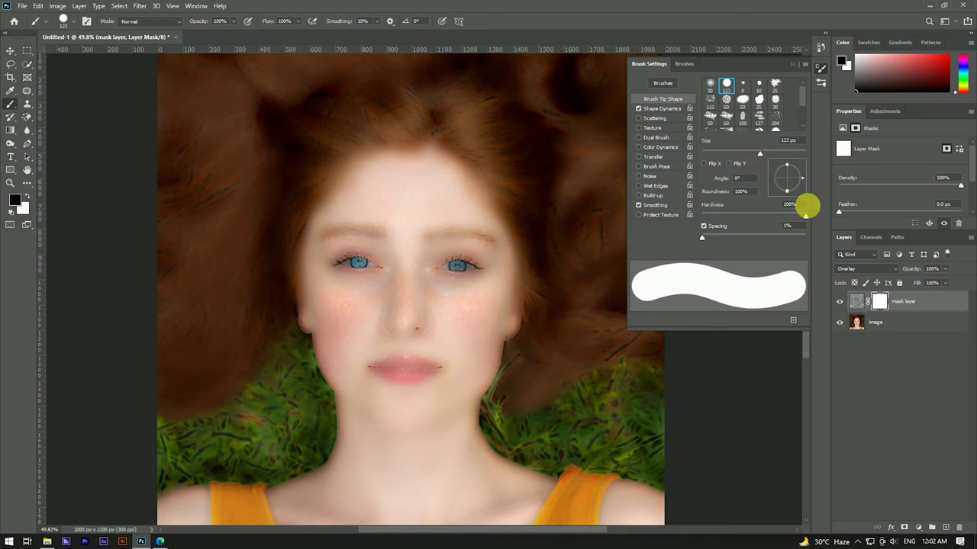
pyautogui.moveTo(806, 219); pyautogui.dragTo(758, 219)
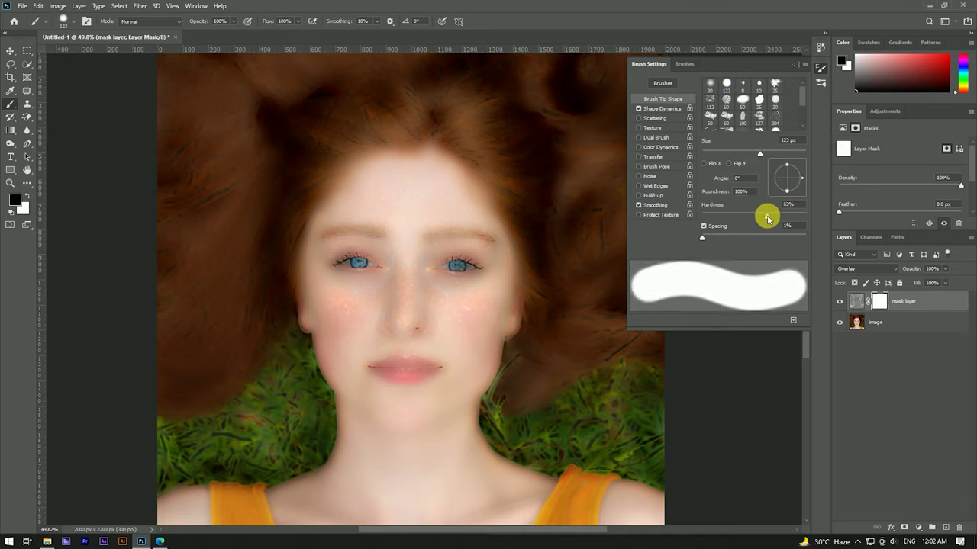
pyautogui.click(792, 64)
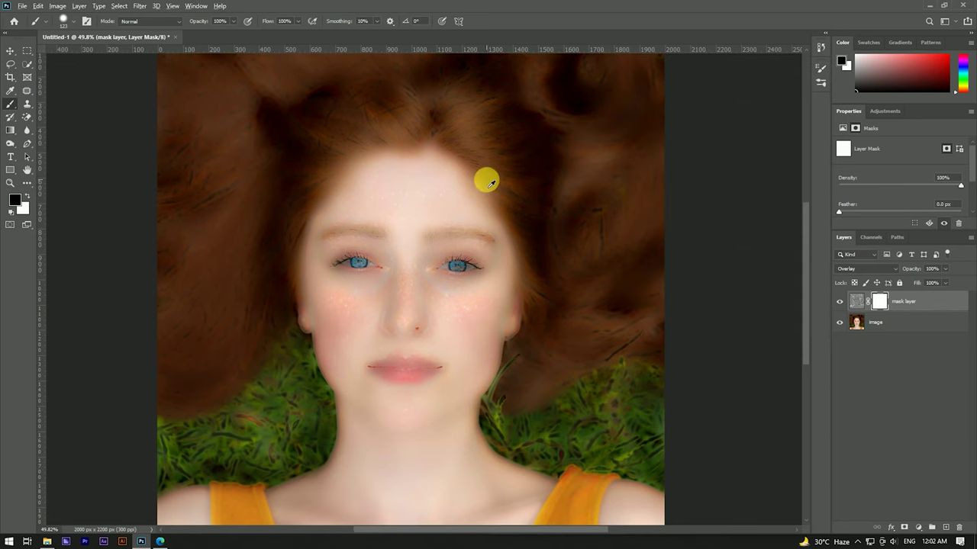
pyautogui.scroll(2, 475, 396)
pyautogui.scroll(2, 475, 273)
pyautogui.scroll(1, 494, 274)
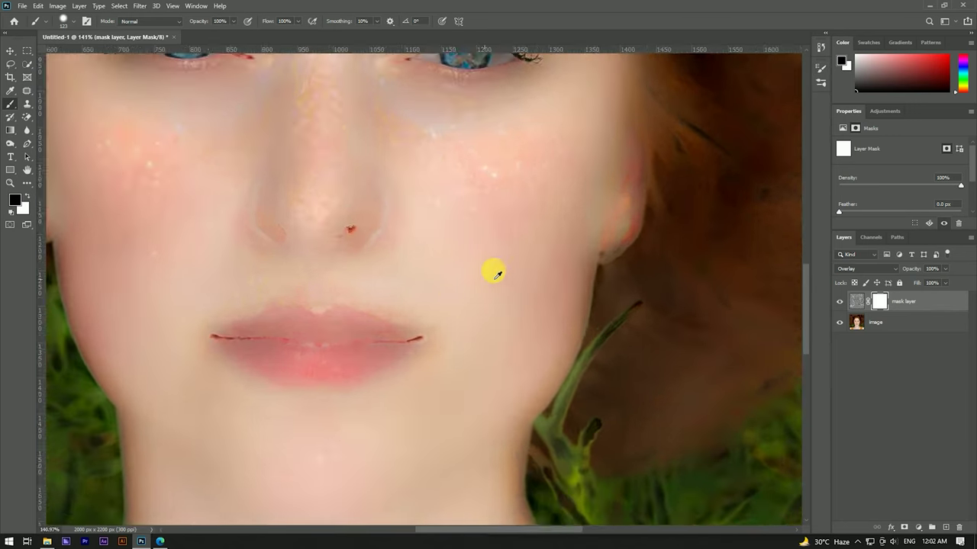
pyautogui.scroll(-2, 494, 273)
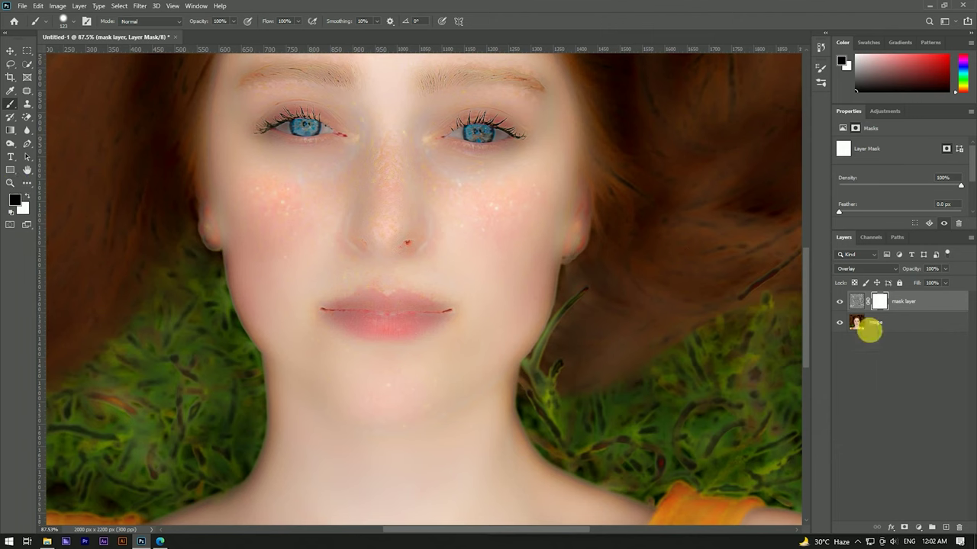
pyautogui.hotkey('ctrl', 'i')
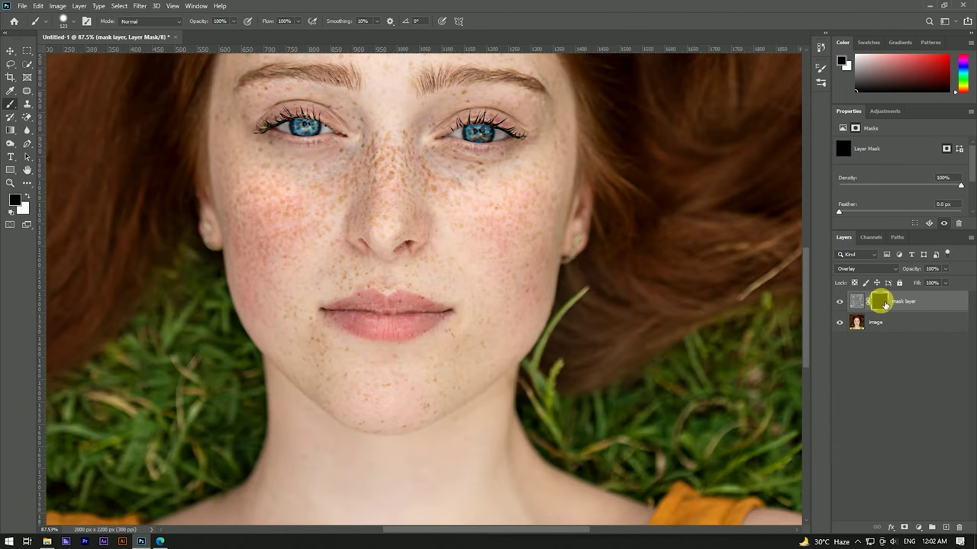
pyautogui.scroll(-3, 299, 201)
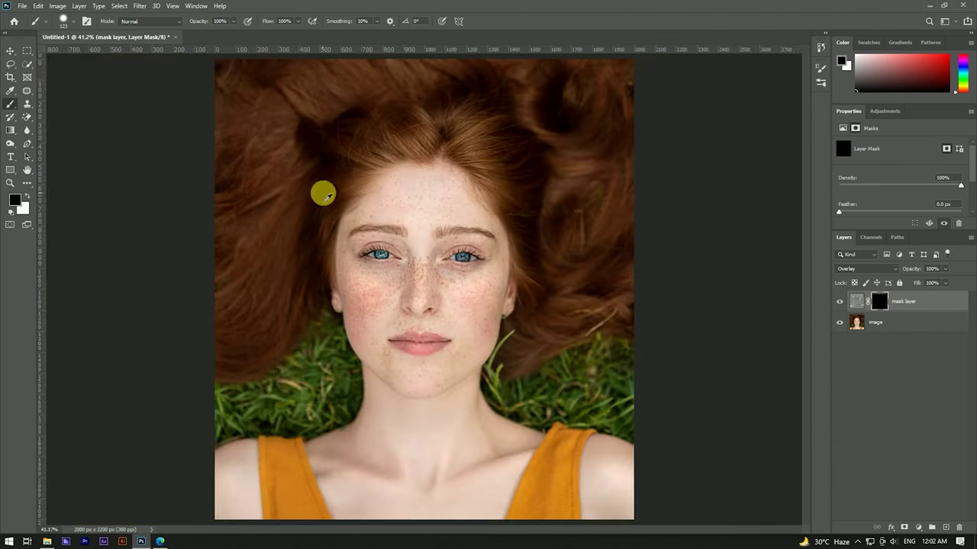
pyautogui.scroll(2, 323, 191)
pyautogui.scroll(1, 523, 310)
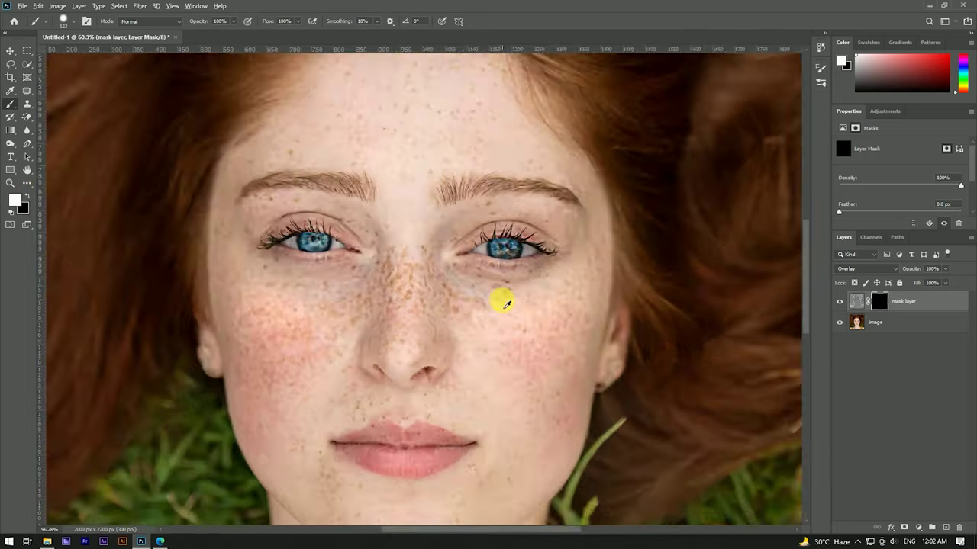
pyautogui.scroll(2, 499, 298)
pyautogui.scroll(2, 562, 371)
pyautogui.scroll(-3, 432, 344)
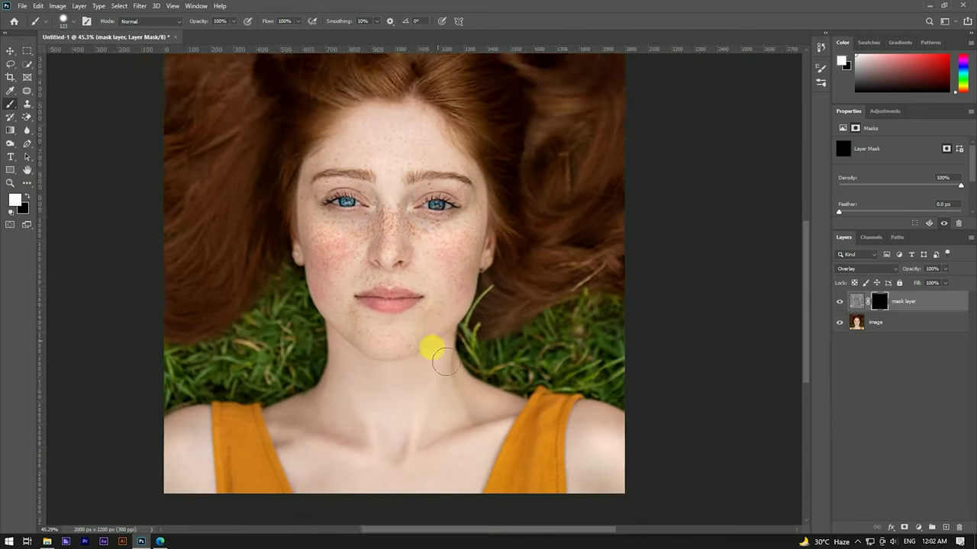
pyautogui.scroll(-2, 399, 279)
pyautogui.scroll(5, 377, 305)
pyautogui.scroll(-2, 379, 305)
pyautogui.scroll(-3, 372, 296)
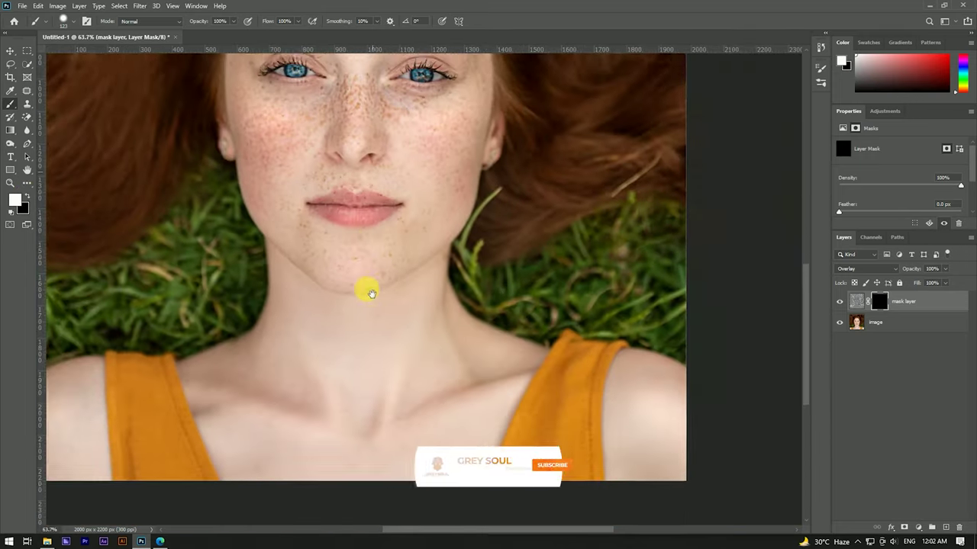
pyautogui.scroll(3, 359, 175)
pyautogui.scroll(2, 366, 160)
pyautogui.scroll(-2, 526, 197)
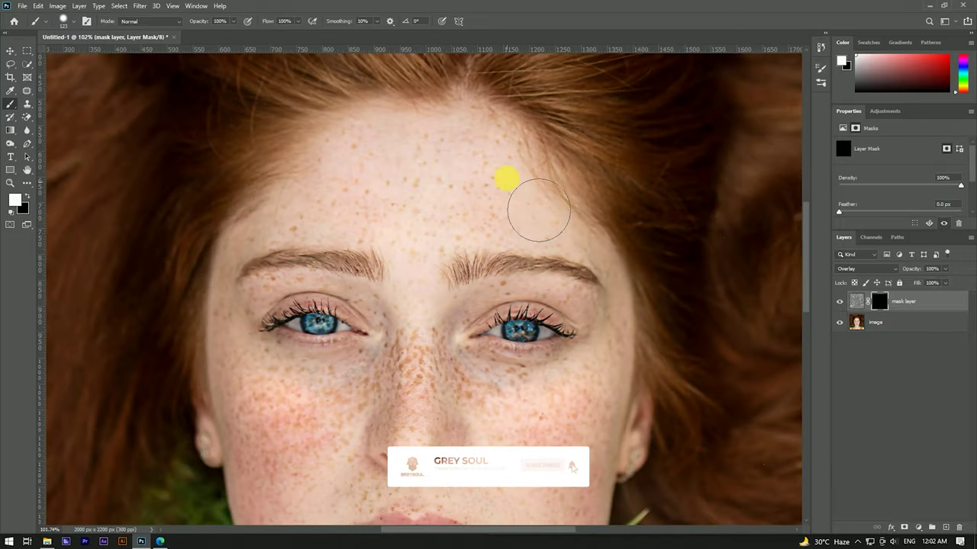
pyautogui.scroll(-1, 447, 251)
pyautogui.scroll(2, 388, 233)
pyautogui.scroll(-1, 379, 242)
pyautogui.moveTo(378, 242); pyautogui.dragTo(374, 243)
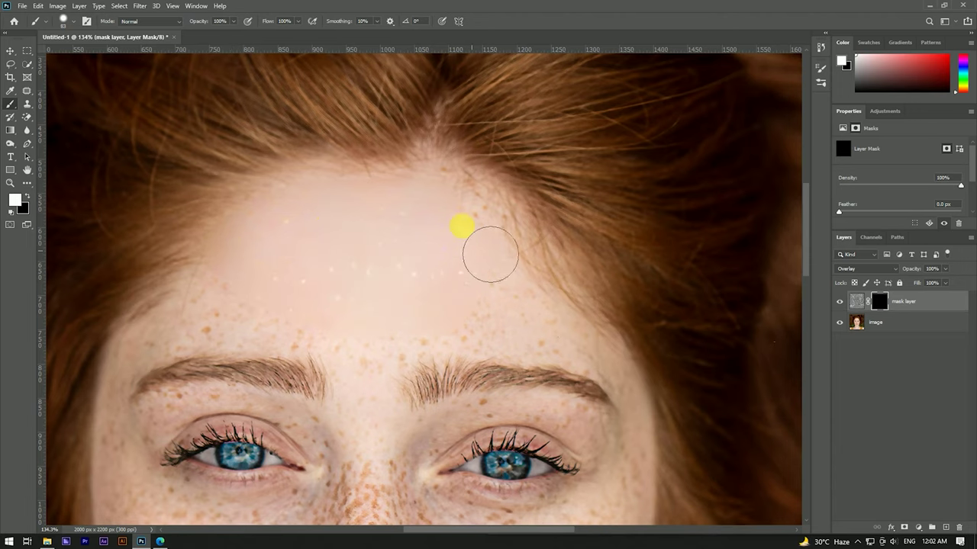
# Paint white on the mask over the forehead, right cheek and jaw, resizing the brush to 65
pyautogui.moveTo(382, 296); pyautogui.dragTo(508, 234)
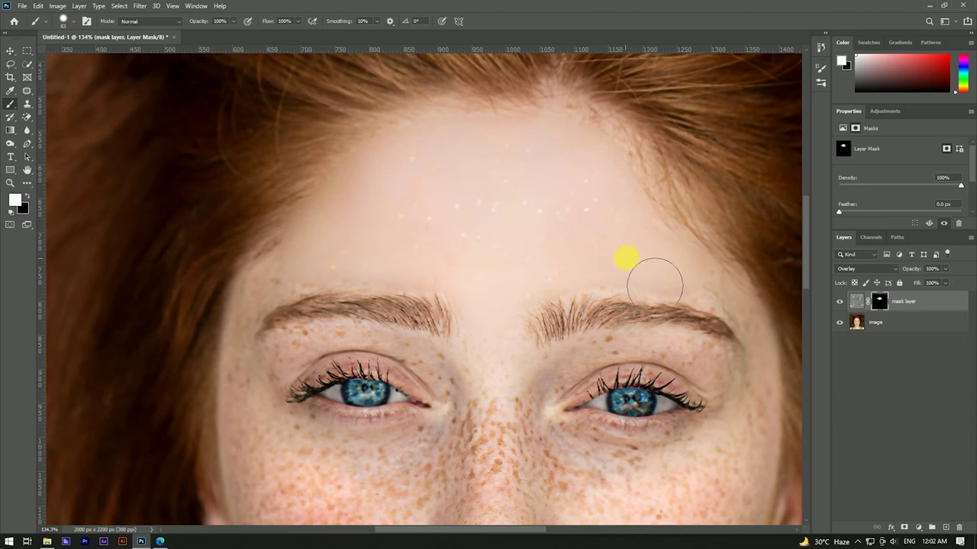
pyautogui.moveTo(625, 259); pyautogui.dragTo(484, 236)
pyautogui.scroll(3, 420, 267)
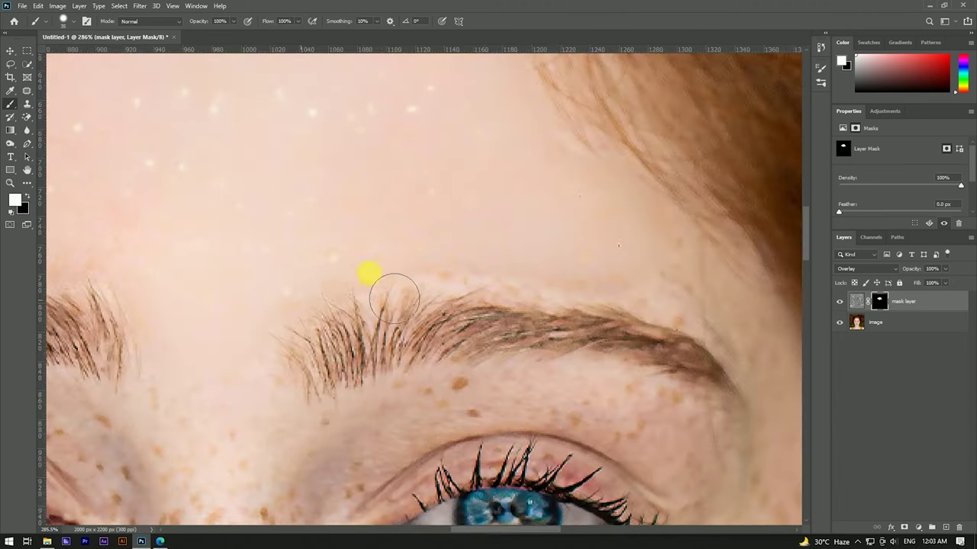
pyautogui.scroll(-2, 610, 283)
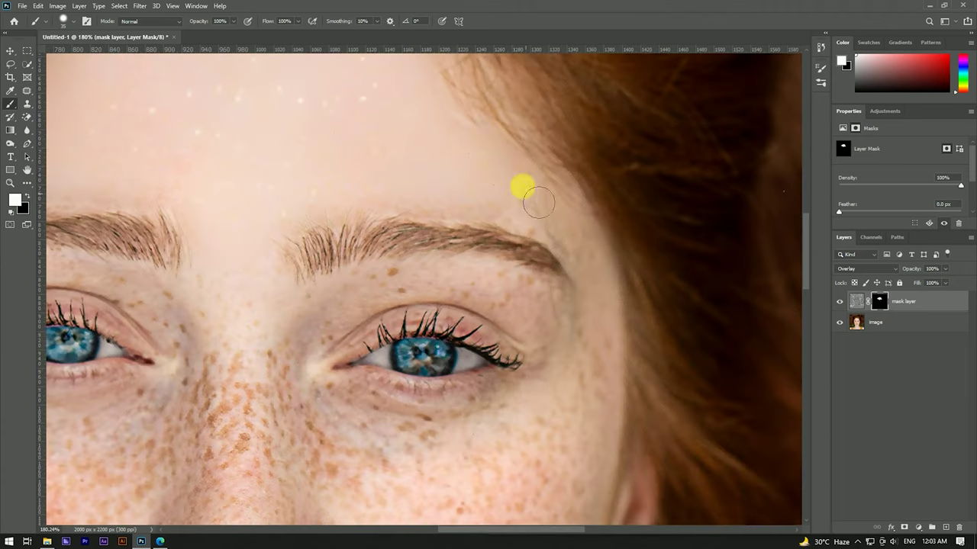
pyautogui.moveTo(580, 312); pyautogui.dragTo(603, 320)
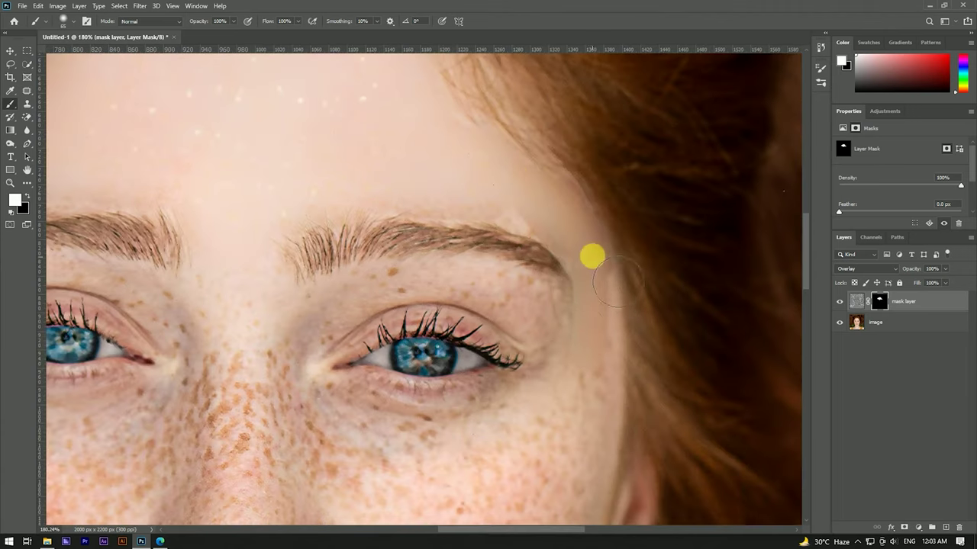
pyautogui.moveTo(567, 428)
pyautogui.mouseDown()
pyautogui.moveTo(576, 263)
pyautogui.moveTo(491, 342)
pyautogui.moveTo(266, 161)
pyautogui.moveTo(236, 331)
pyautogui.moveTo(280, 175)
pyautogui.moveTo(282, 207)
pyautogui.moveTo(373, 264)
pyautogui.moveTo(543, 260)
pyautogui.moveTo(486, 394)
pyautogui.moveTo(435, 230)
pyautogui.mouseUp()
pyautogui.moveTo(576, 334)
pyautogui.mouseDown()
pyautogui.moveTo(586, 396)
pyautogui.moveTo(519, 340)
pyautogui.moveTo(388, 312)
pyautogui.moveTo(471, 359)
pyautogui.moveTo(541, 225)
pyautogui.mouseUp()
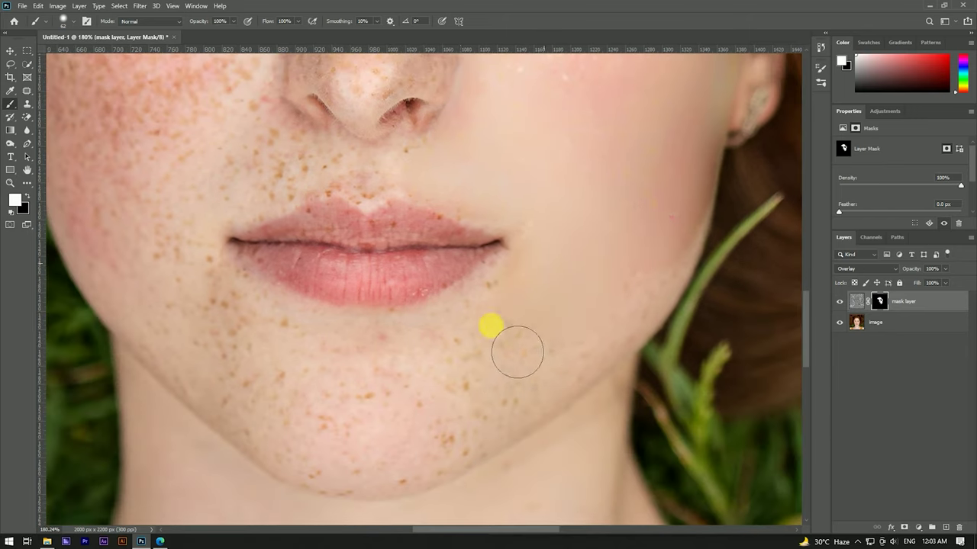
pyautogui.moveTo(514, 351)
pyautogui.mouseDown()
pyautogui.moveTo(539, 371)
pyautogui.moveTo(383, 473)
pyautogui.moveTo(580, 382)
pyautogui.moveTo(711, 253)
pyautogui.moveTo(654, 351)
pyautogui.moveTo(538, 425)
pyautogui.moveTo(552, 424)
pyautogui.moveTo(412, 491)
pyautogui.moveTo(290, 464)
pyautogui.mouseUp()
pyautogui.scroll(-2, 338, 375)
# Smooth the freckles above the eye on the image's right
pyautogui.scroll(-2, 244, 240)
pyautogui.scroll(2, 366, 190)
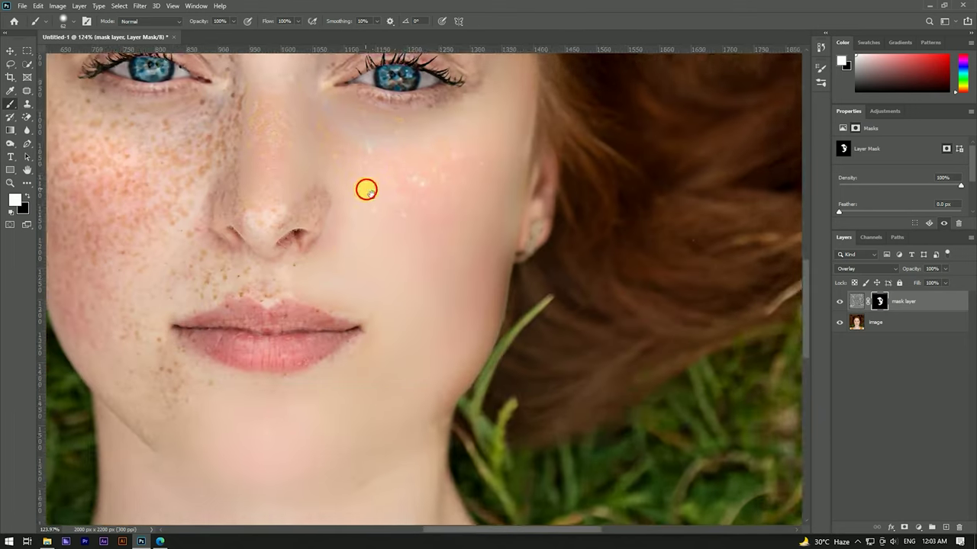
pyautogui.scroll(-2, 397, 244)
pyautogui.scroll(4, 437, 193)
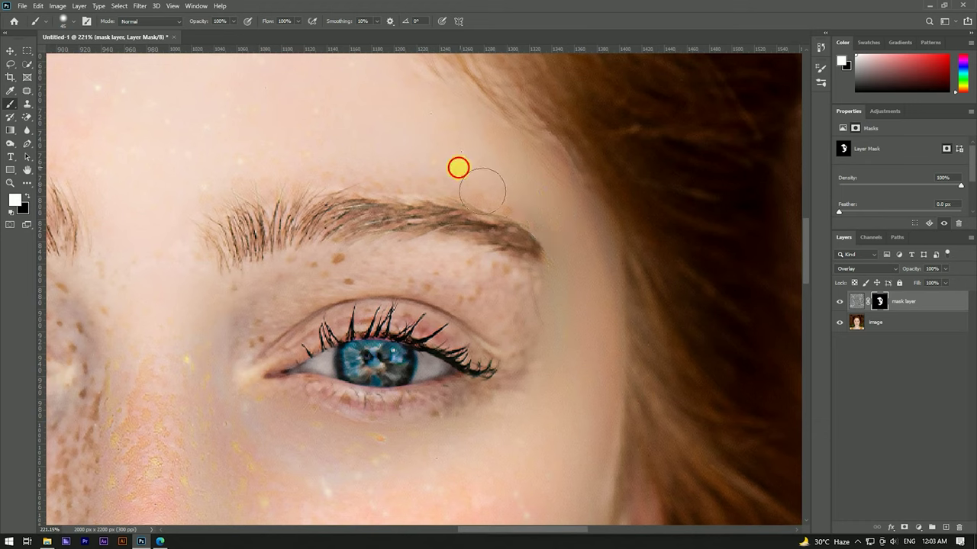
pyautogui.moveTo(225, 331); pyautogui.dragTo(453, 292)
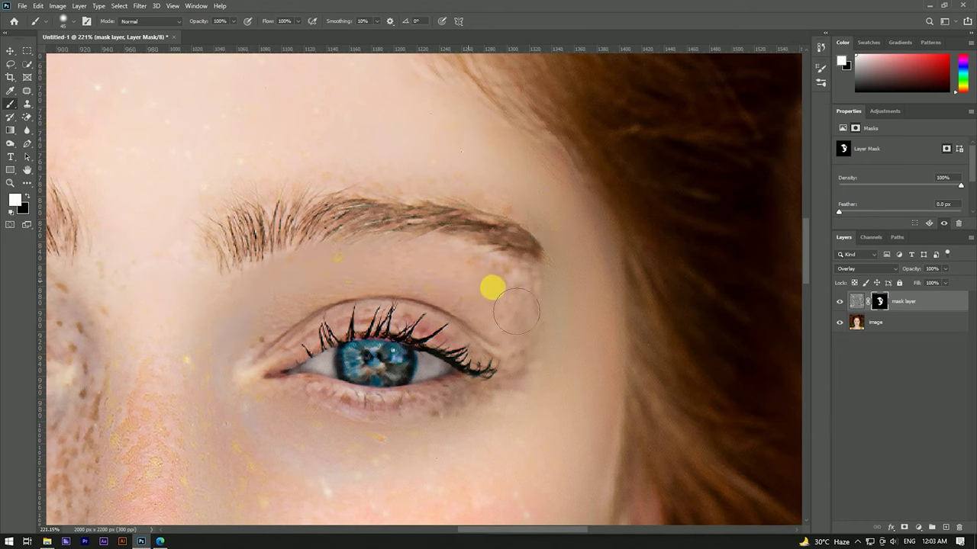
pyautogui.scroll(-3, 471, 283)
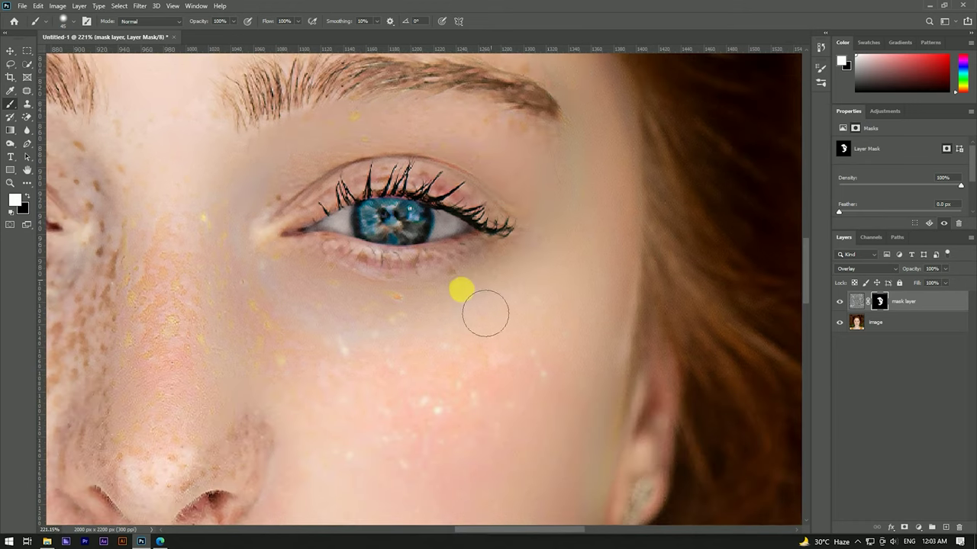
pyautogui.moveTo(353, 280); pyautogui.dragTo(458, 252)
pyautogui.scroll(-2, 407, 246)
pyautogui.scroll(2, 290, 243)
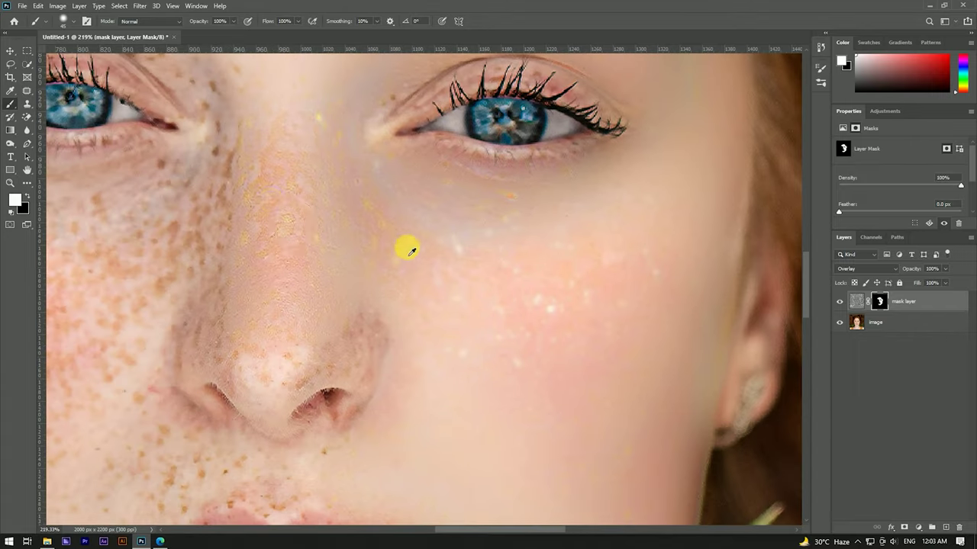
# With a smaller brush, lighten the nostril shadow and smooth the left side of the nose
pyautogui.moveTo(392, 403); pyautogui.dragTo(425, 246)
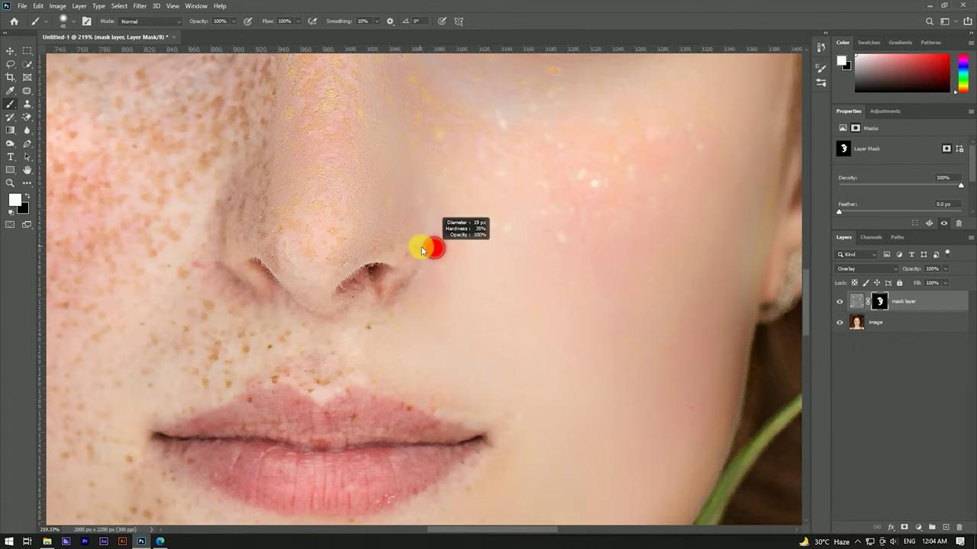
pyautogui.moveTo(379, 292); pyautogui.dragTo(380, 273)
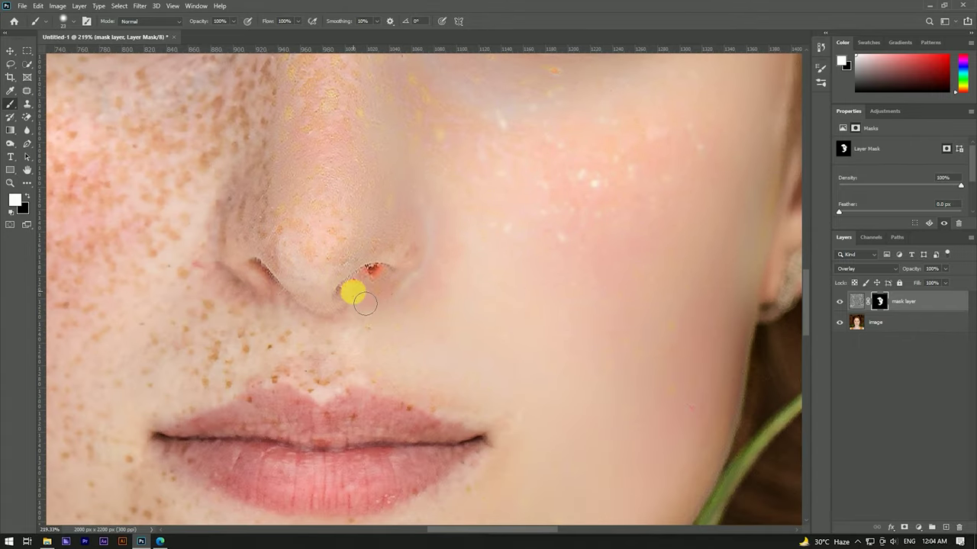
pyautogui.scroll(-3, 359, 298)
pyautogui.scroll(2, 384, 272)
pyautogui.scroll(2, 366, 244)
pyautogui.scroll(-1, 328, 272)
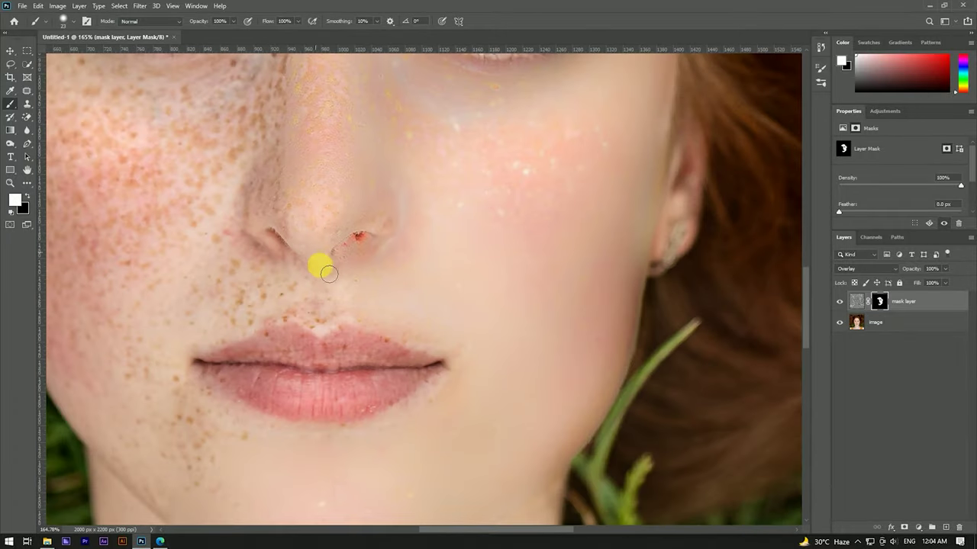
pyautogui.moveTo(306, 242); pyautogui.dragTo(288, 161)
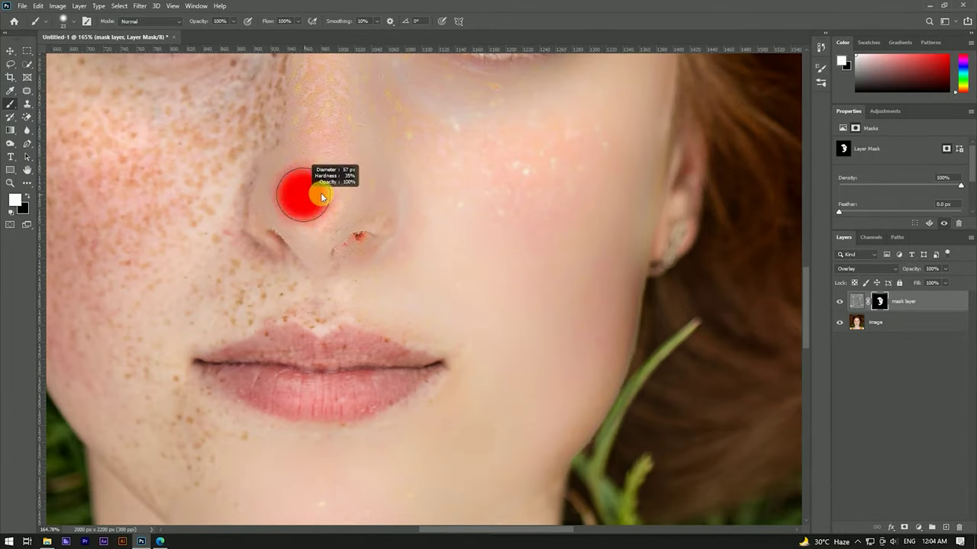
pyautogui.scroll(5, 305, 191)
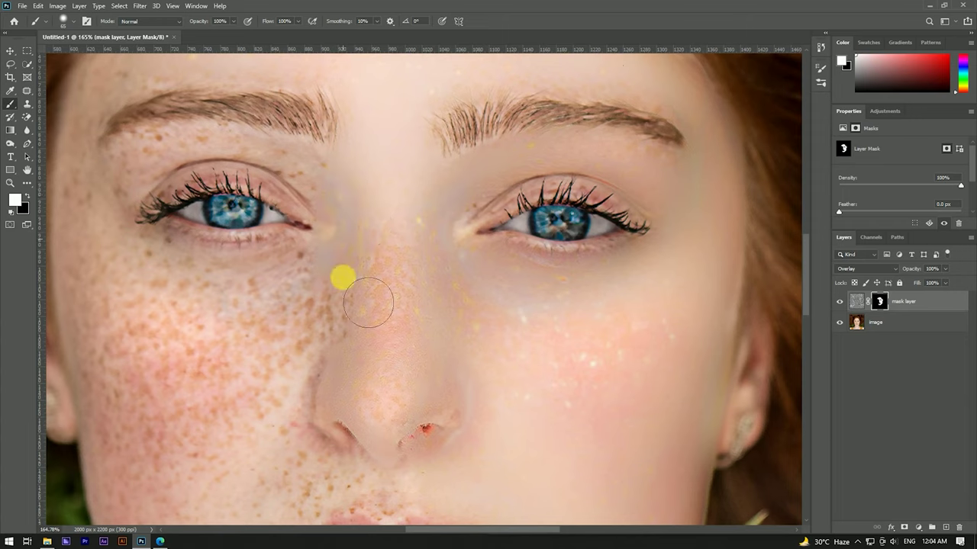
# Smooth the freckles between the nose and upper lip and across the cheeks and chin
pyautogui.moveTo(279, 377); pyautogui.dragTo(381, 282)
pyautogui.moveTo(428, 339)
pyautogui.mouseDown()
pyautogui.moveTo(381, 450)
pyautogui.moveTo(275, 361)
pyautogui.moveTo(263, 406)
pyautogui.mouseUp()
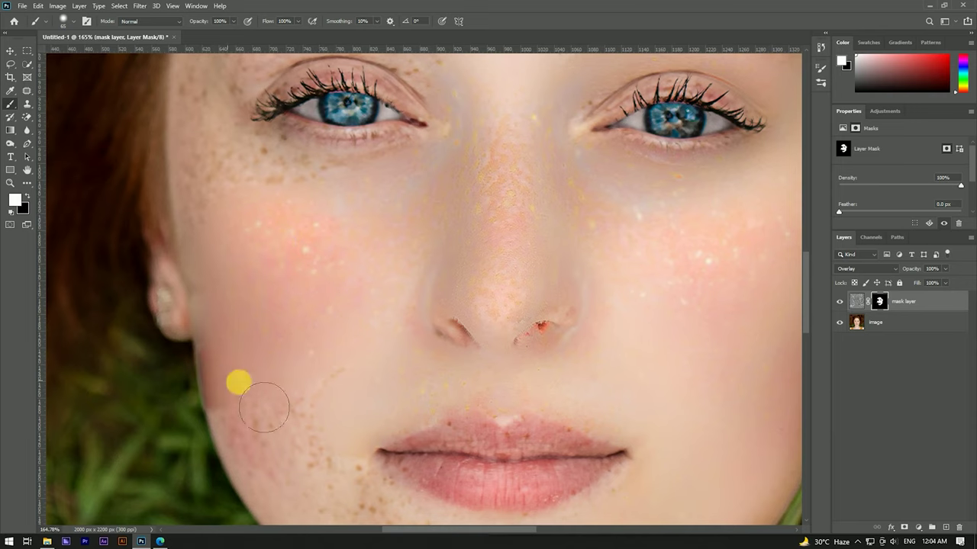
pyautogui.scroll(-3, 262, 406)
pyautogui.moveTo(243, 217)
pyautogui.mouseDown()
pyautogui.moveTo(272, 343)
pyautogui.moveTo(373, 450)
pyautogui.mouseUp()
pyautogui.scroll(-3, 373, 451)
pyautogui.moveTo(387, 348)
pyautogui.mouseDown()
pyautogui.moveTo(279, 175)
pyautogui.moveTo(351, 279)
pyautogui.mouseUp()
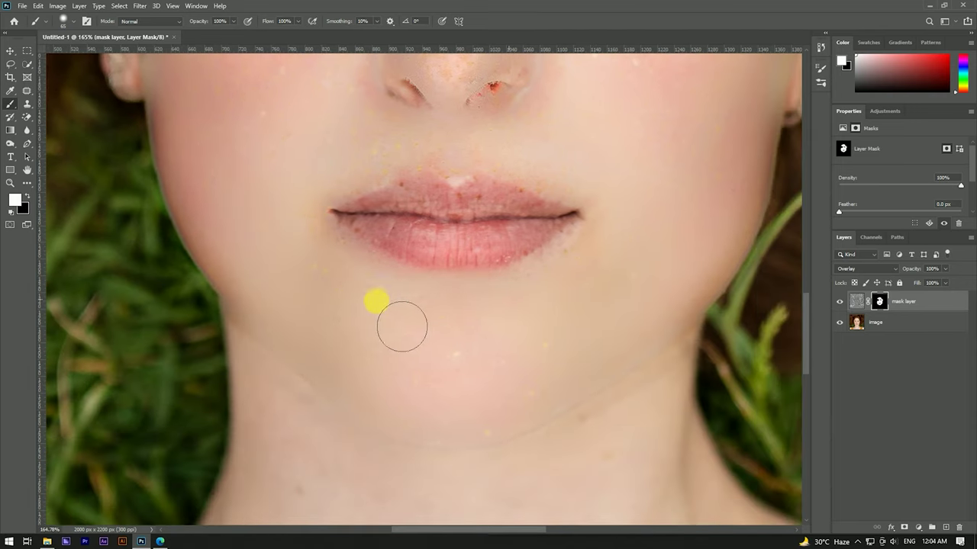
pyautogui.scroll(-5, 399, 326)
pyautogui.scroll(5, 442, 224)
pyautogui.scroll(1, 458, 213)
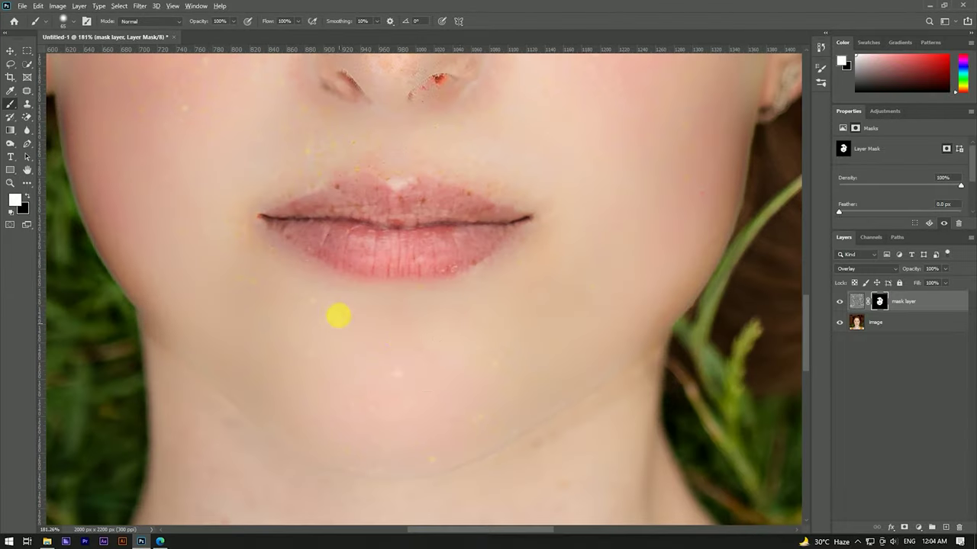
pyautogui.scroll(-2, 342, 336)
pyautogui.scroll(-2, 367, 351)
pyautogui.scroll(2, 273, 192)
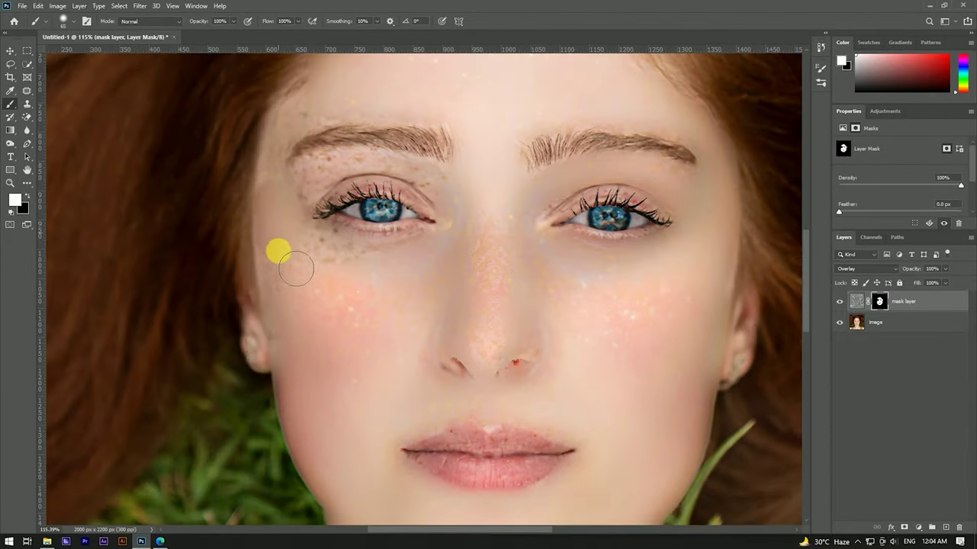
pyautogui.scroll(1, 420, 229)
pyautogui.scroll(2, 431, 197)
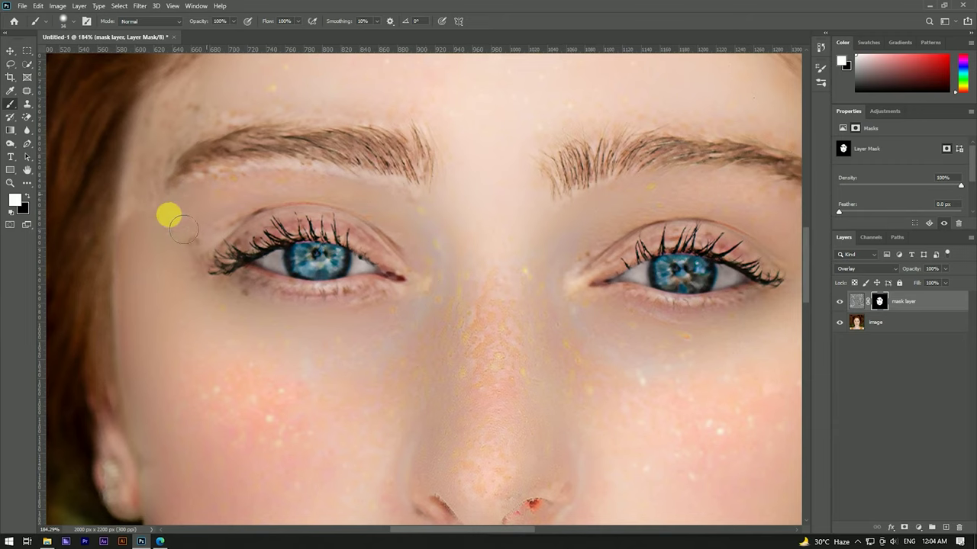
# Smooth the left upper eyelid and the eyebrow edge with a smaller brush
pyautogui.moveTo(200, 236); pyautogui.dragTo(376, 223)
pyautogui.scroll(2, 305, 152)
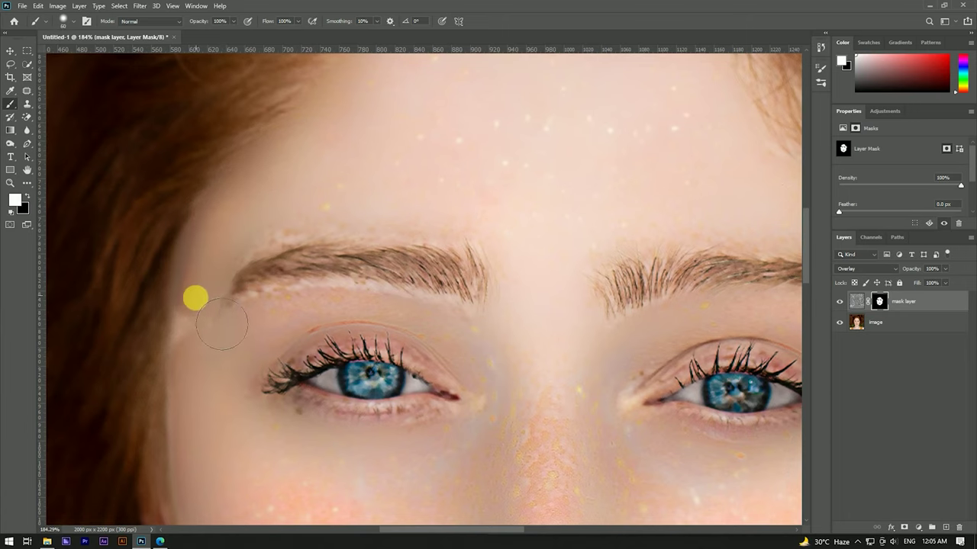
pyautogui.press('[')
pyautogui.press('[')
pyautogui.press('[')
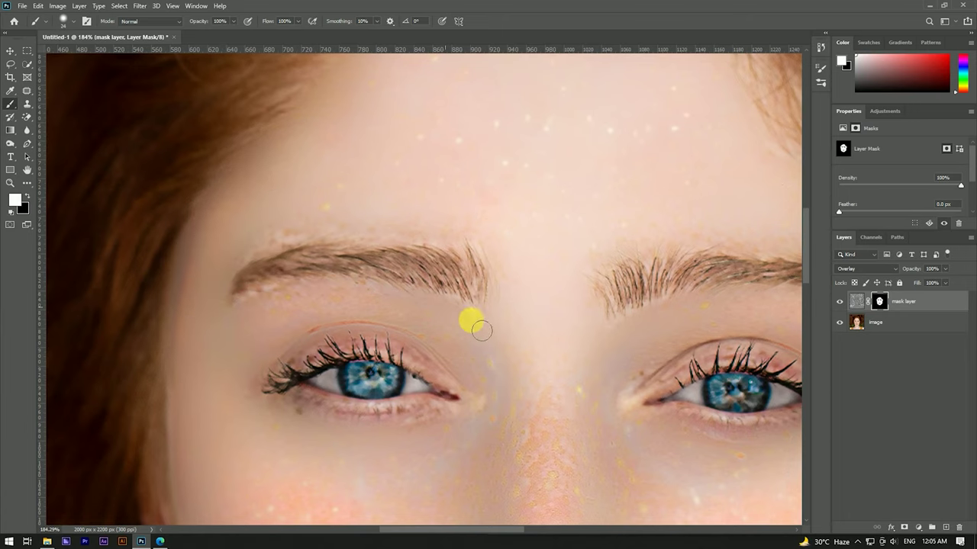
pyautogui.scroll(-5, 454, 198)
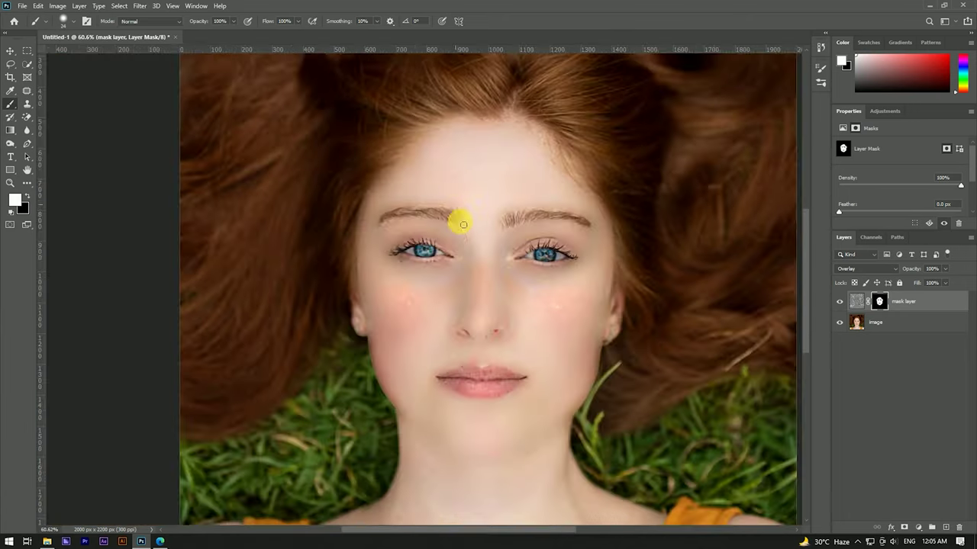
pyautogui.scroll(6, 453, 228)
pyautogui.scroll(-3, 457, 351)
pyautogui.scroll(2, 452, 390)
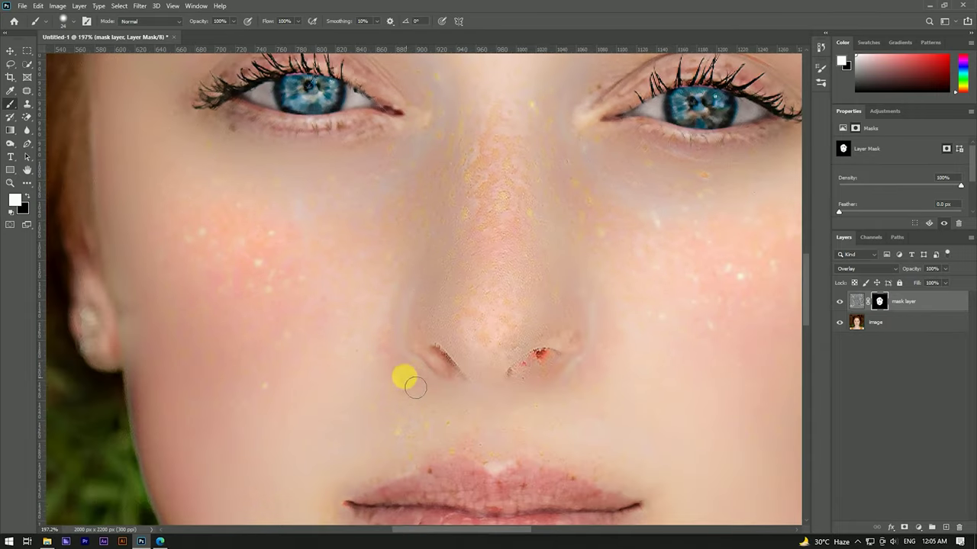
pyautogui.scroll(2, 403, 374)
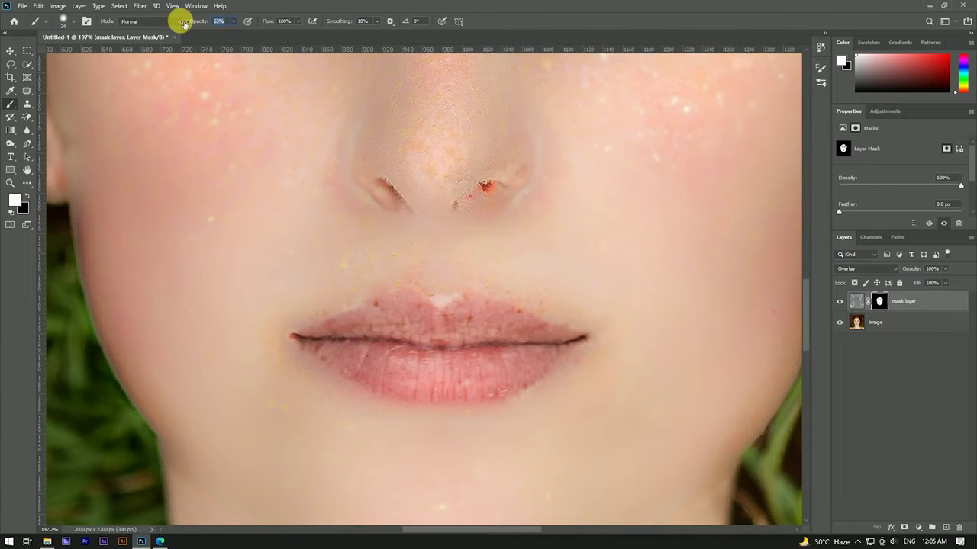
# Set brush opacity to 50% and paint smoothing across the lips
pyautogui.click(227, 21)
pyautogui.moveTo(333, 355); pyautogui.dragTo(362, 367)
pyautogui.moveTo(493, 391)
pyautogui.mouseDown()
pyautogui.moveTo(522, 392)
pyautogui.moveTo(471, 337)
pyautogui.moveTo(526, 343)
pyautogui.mouseUp()
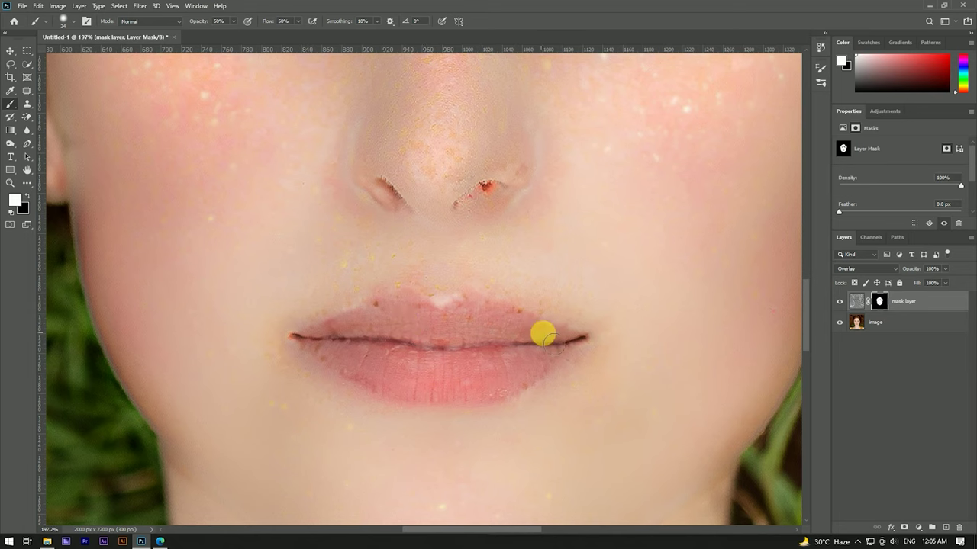
pyautogui.scroll(-5, 453, 323)
pyautogui.scroll(4, 453, 277)
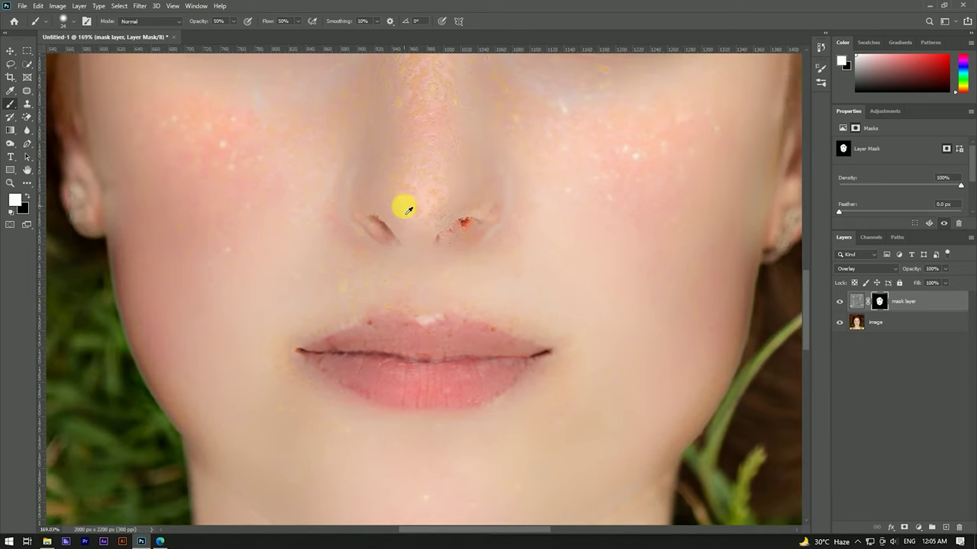
# Paint black to hide the smoothing at the left nostril, then return to white
pyautogui.press('x')
pyautogui.click(396, 237)
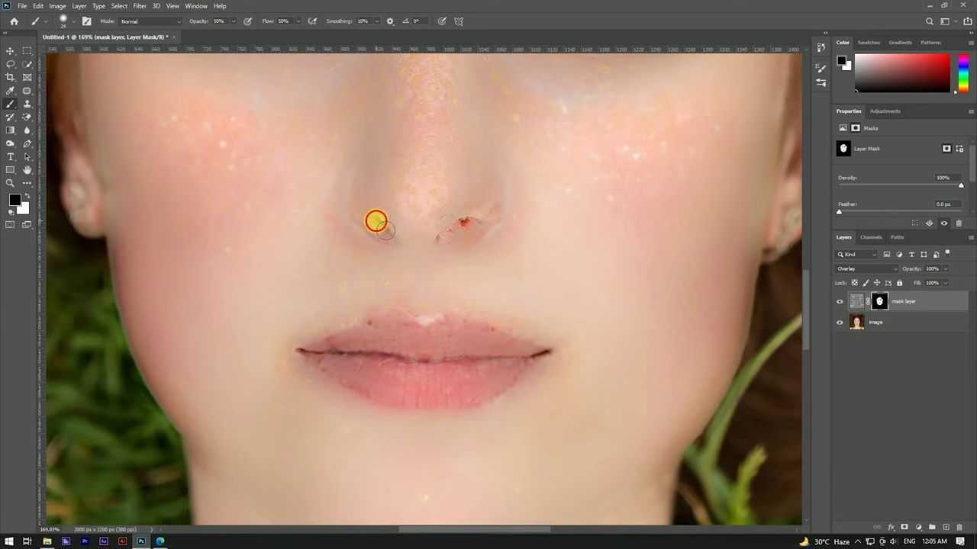
pyautogui.scroll(-5, 473, 235)
pyautogui.scroll(3, 440, 224)
pyautogui.press('x')
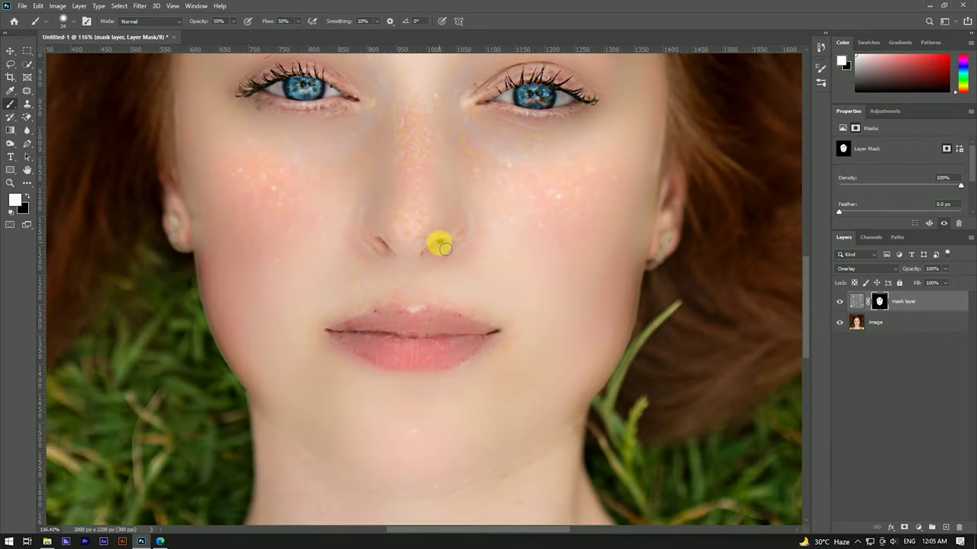
pyautogui.scroll(-3, 435, 206)
pyautogui.scroll(6, 445, 183)
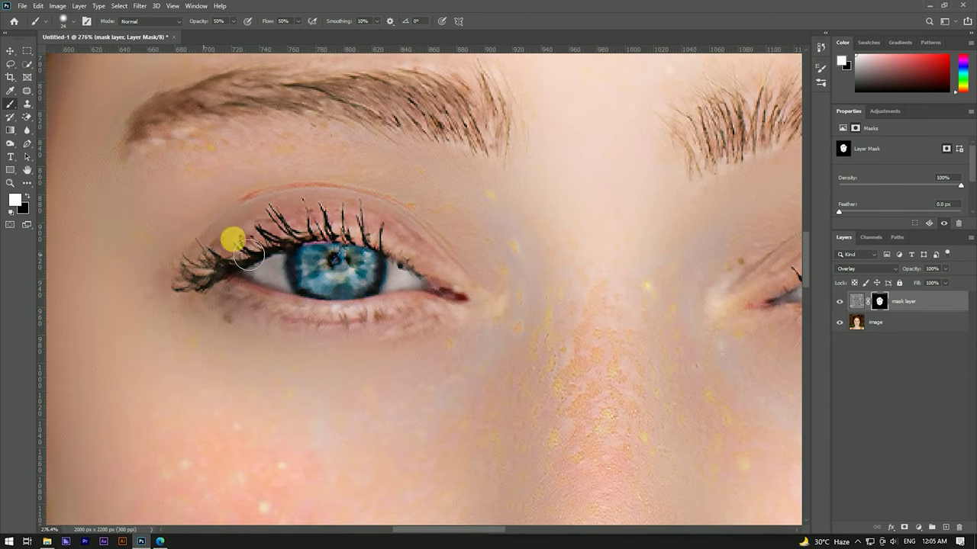
pyautogui.scroll(-5, 445, 244)
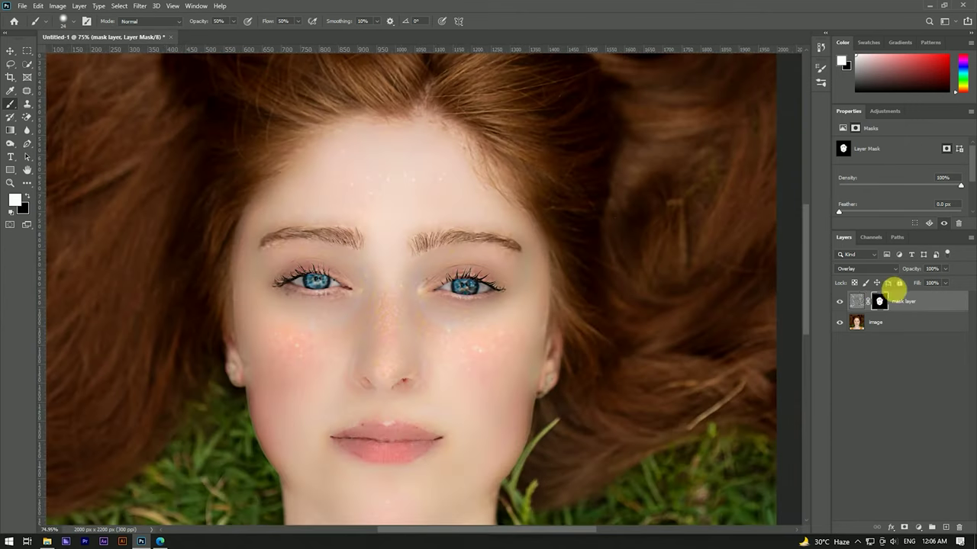
# Stamp both layers into a new merged Layer 1 and hide the mask layer
pyautogui.click(929, 309)
pyautogui.keyDown('shift'); pyautogui.click(930, 321); pyautogui.keyUp('shift')
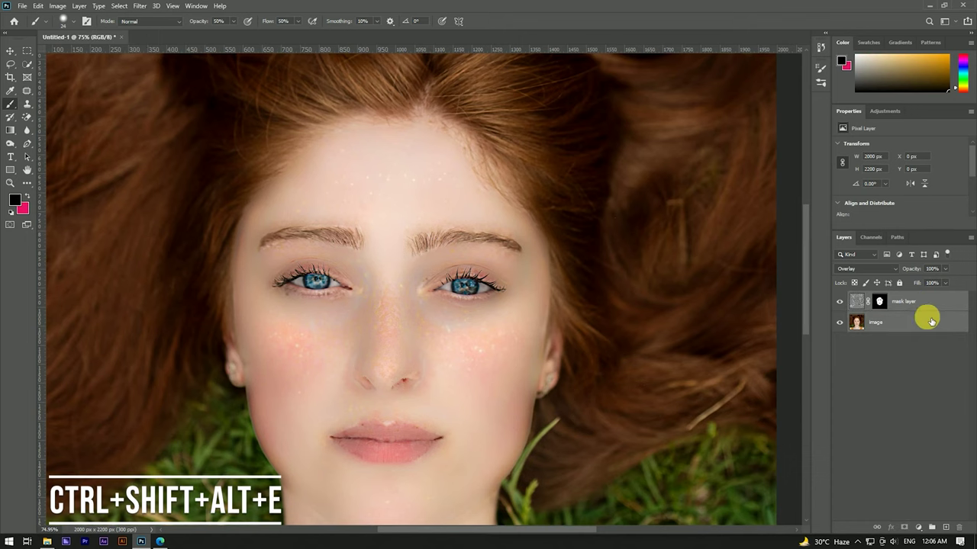
pyautogui.hotkey('ctrl', 'shift', 'alt', 'e')
pyautogui.click(905, 322)
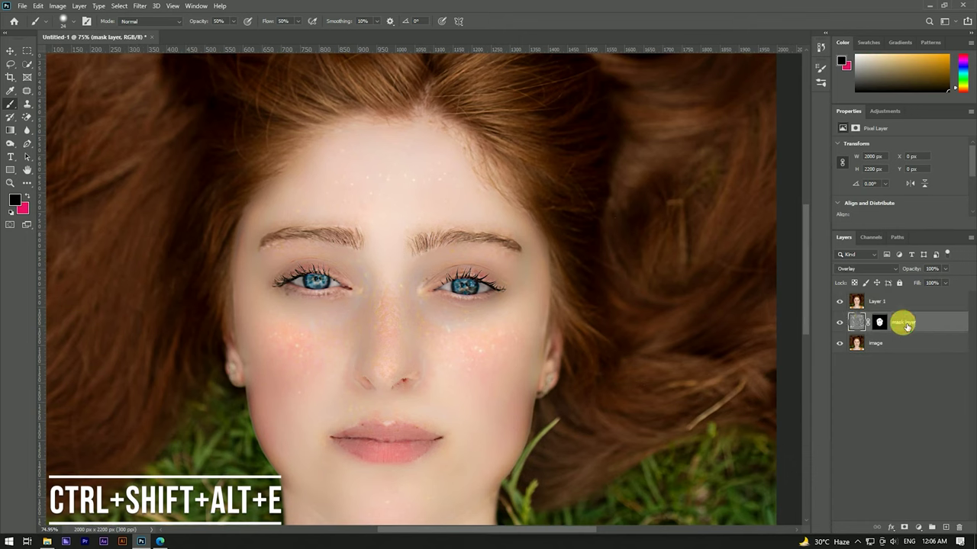
pyautogui.click(839, 322)
pyautogui.scroll(-3, 475, 190)
pyautogui.press('v')
# Toggle Layer 1's visibility to compare with the original, then select Layer 1
pyautogui.click(841, 303)
pyautogui.click(841, 302)
pyautogui.click(841, 302)
pyautogui.doubleClick(841, 302)
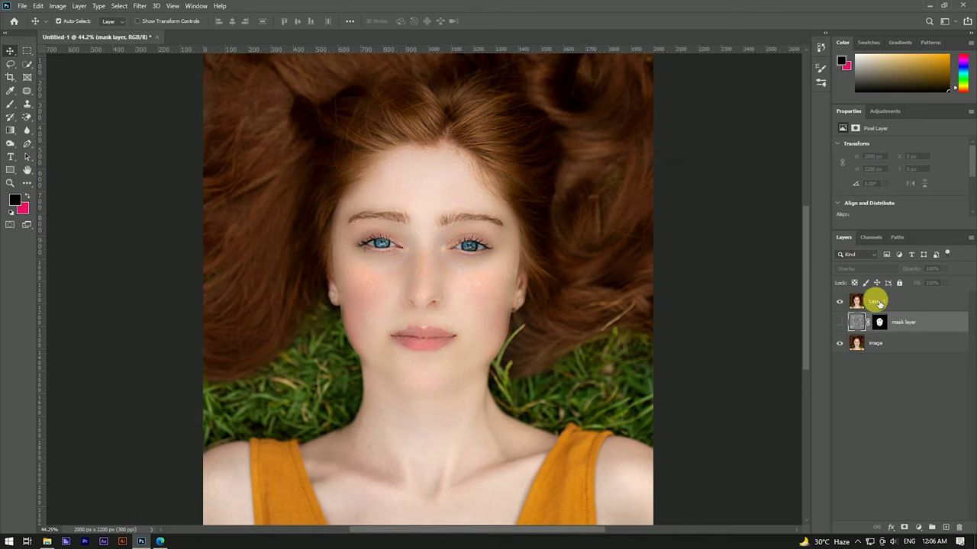
pyautogui.click(868, 303)
pyautogui.scroll(2, 488, 229)
pyautogui.scroll(3, 414, 255)
pyautogui.scroll(-2, 497, 201)
pyautogui.scroll(3, 497, 200)
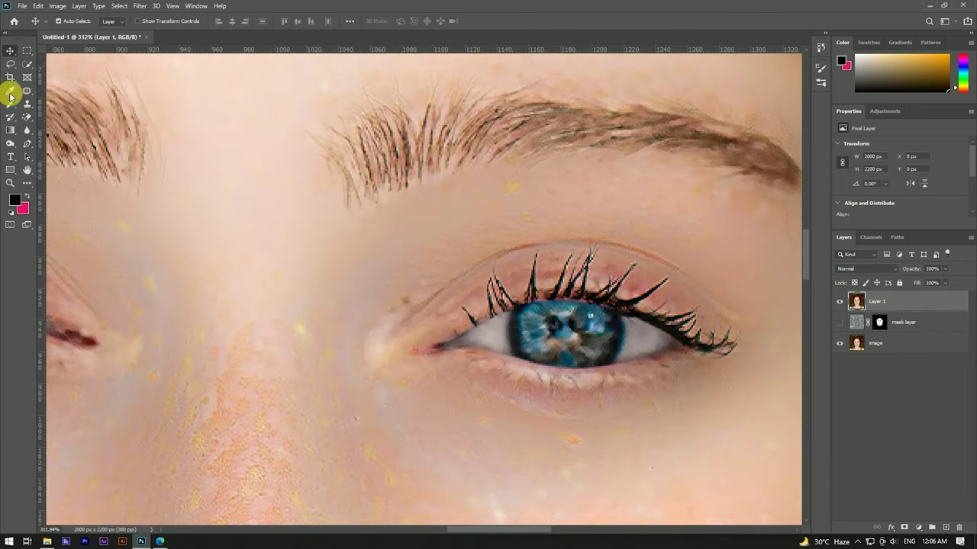
# Switch to the Content-Aware Spot Healing Brush and heal spots below the right eye
pyautogui.rightClick(26, 91)
pyautogui.click(65, 93)
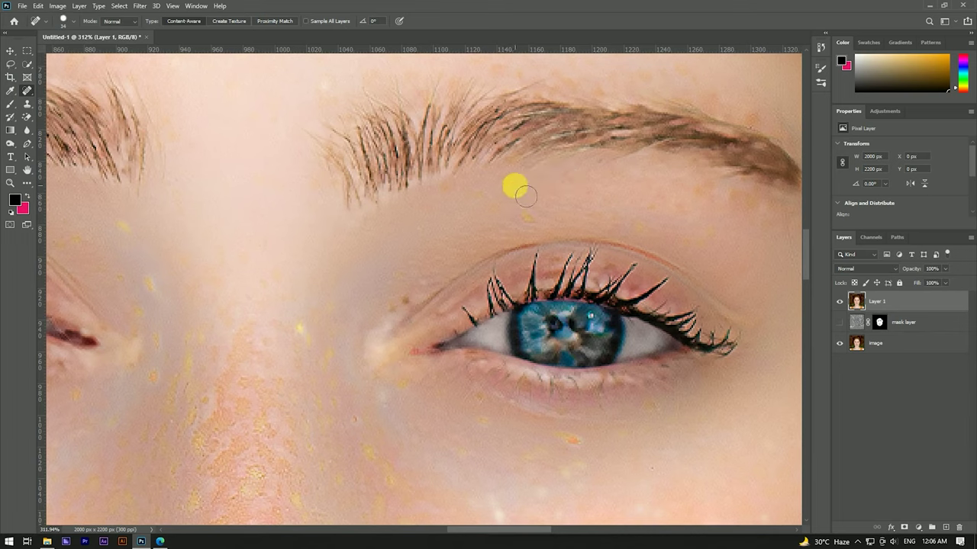
pyautogui.moveTo(581, 405); pyautogui.dragTo(498, 257)
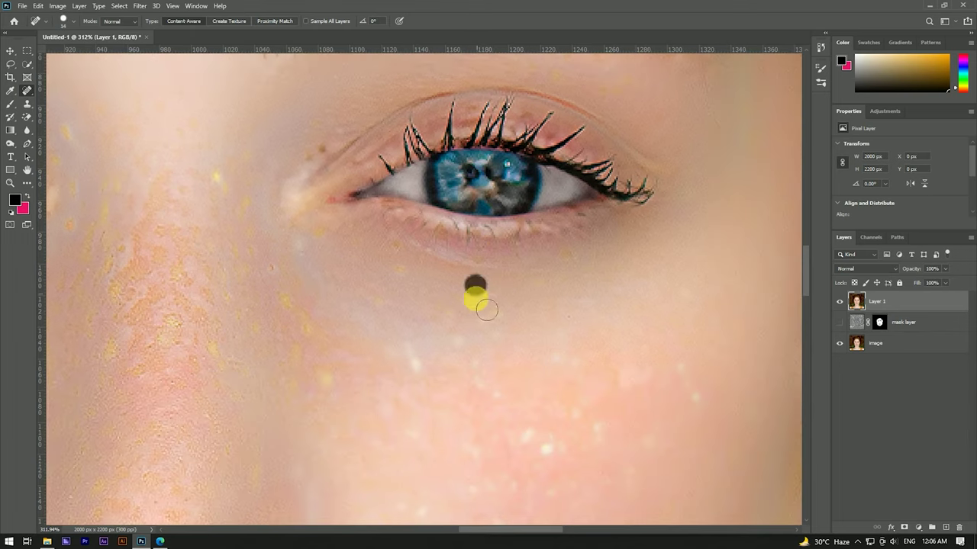
pyautogui.scroll(-3, 331, 209)
pyautogui.scroll(3, 344, 183)
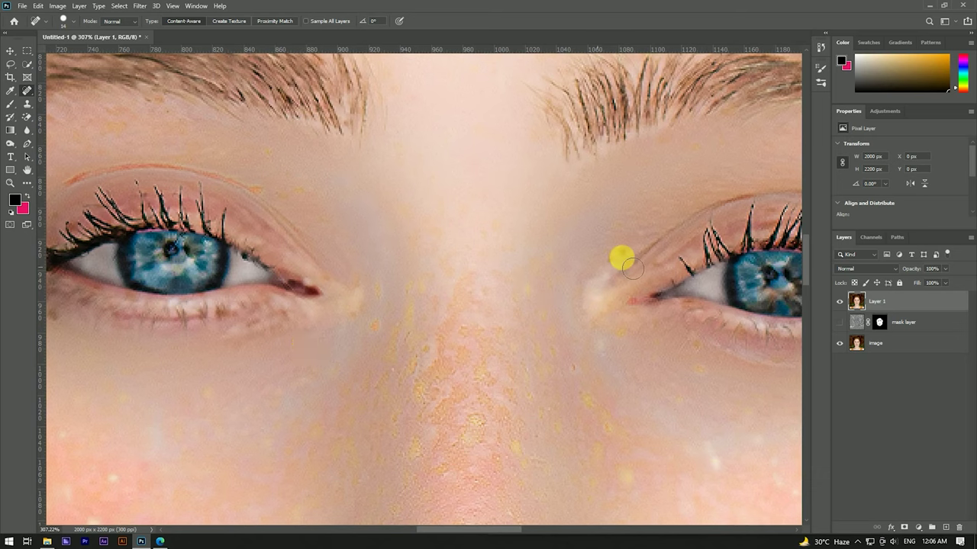
pyautogui.scroll(-3, 414, 329)
pyautogui.scroll(1, 316, 313)
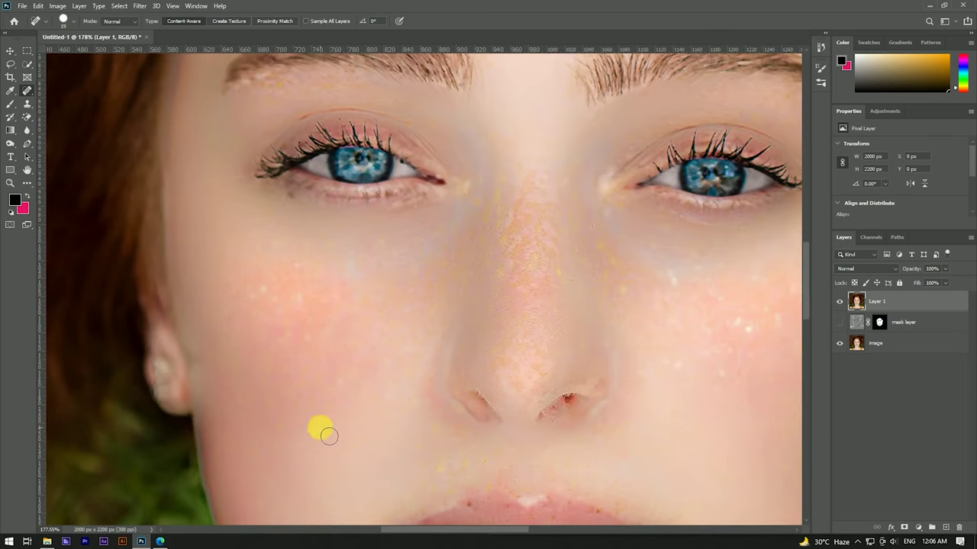
pyautogui.scroll(-5, 329, 436)
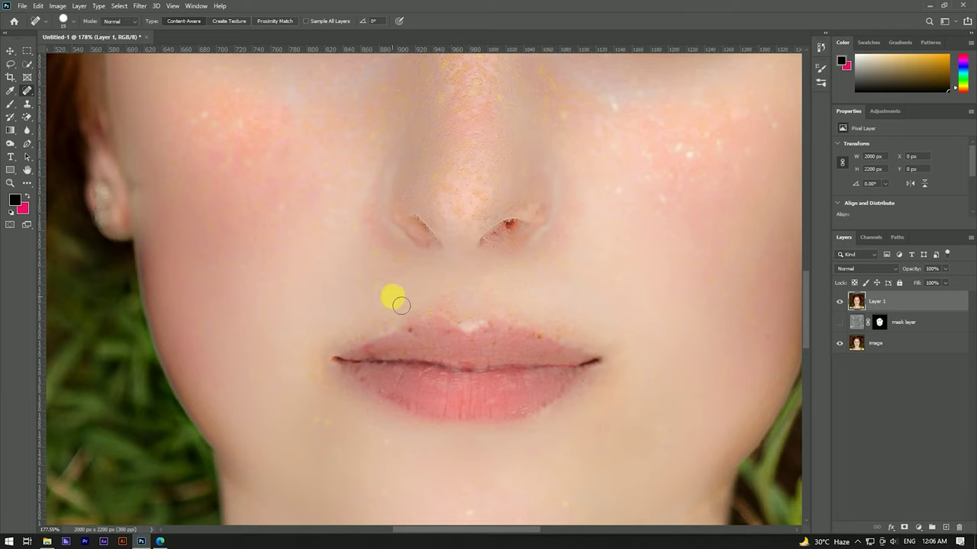
# Heal leftover spots around the lips and chin
pyautogui.moveTo(386, 393); pyautogui.dragTo(450, 359)
pyautogui.scroll(-1, 515, 327)
pyautogui.scroll(-2, 558, 157)
pyautogui.scroll(2, 371, 244)
pyautogui.scroll(3, 309, 215)
pyautogui.scroll(3, 309, 215)
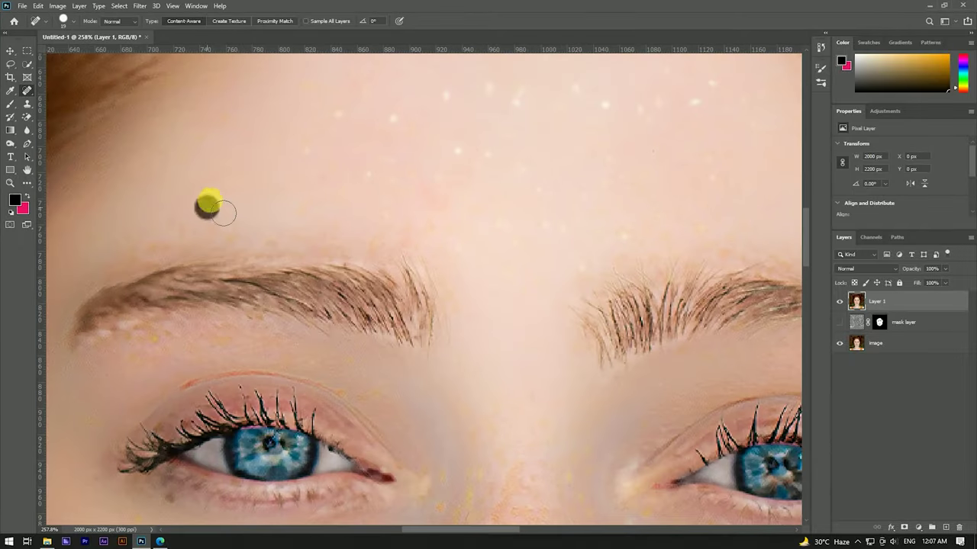
pyautogui.scroll(-3, 382, 145)
pyautogui.scroll(3, 352, 166)
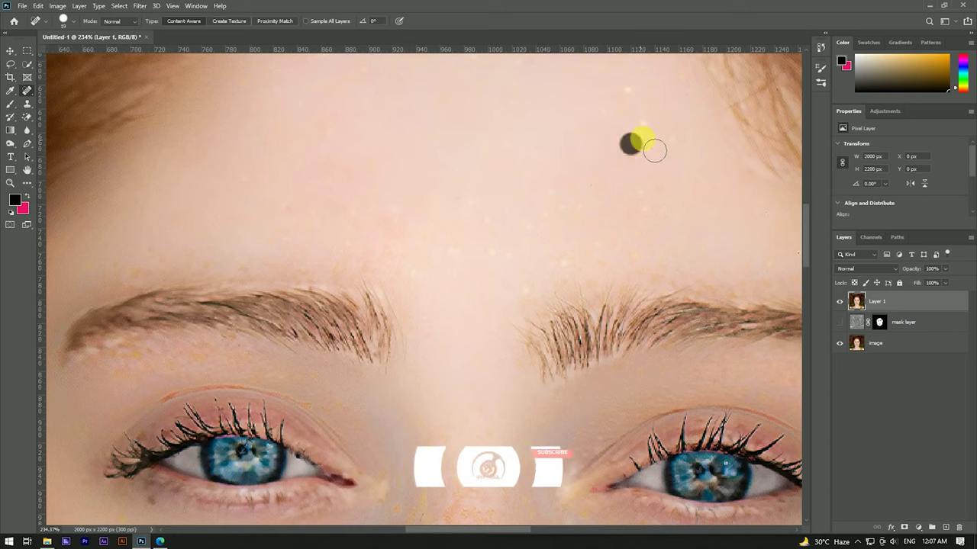
# Heal the light specks on the forehead between the brows
pyautogui.moveTo(565, 242); pyautogui.dragTo(469, 222)
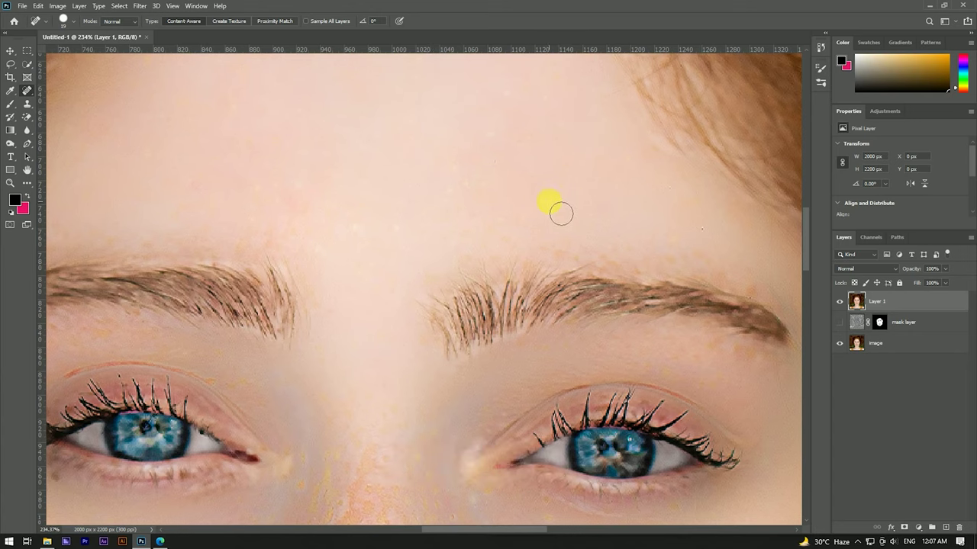
pyautogui.scroll(-3, 402, 250)
pyautogui.scroll(-1, 451, 163)
pyautogui.scroll(3, 517, 320)
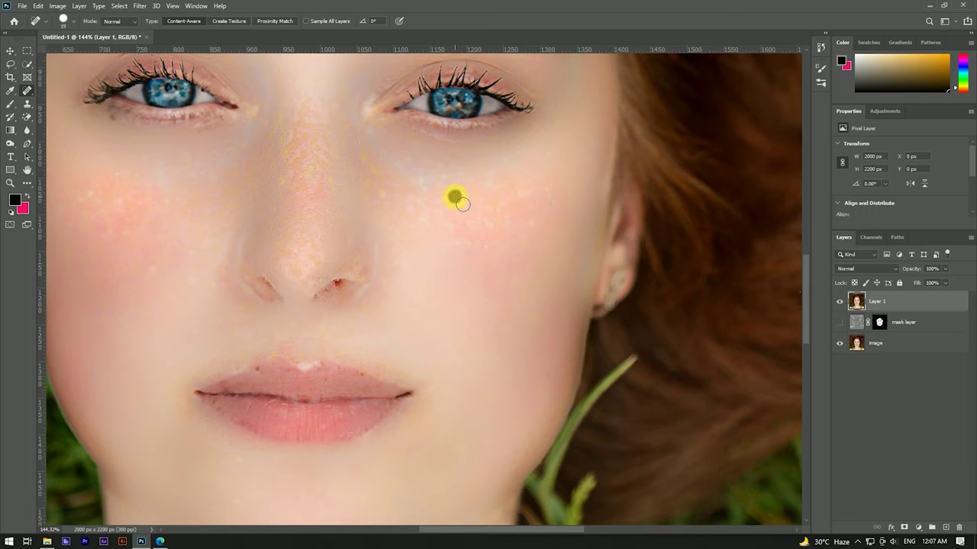
# Resize the healing brush and heal remaining spots on the cheek and nose bridge
pyautogui.press(']')
pyautogui.press(']')
pyautogui.press(']')
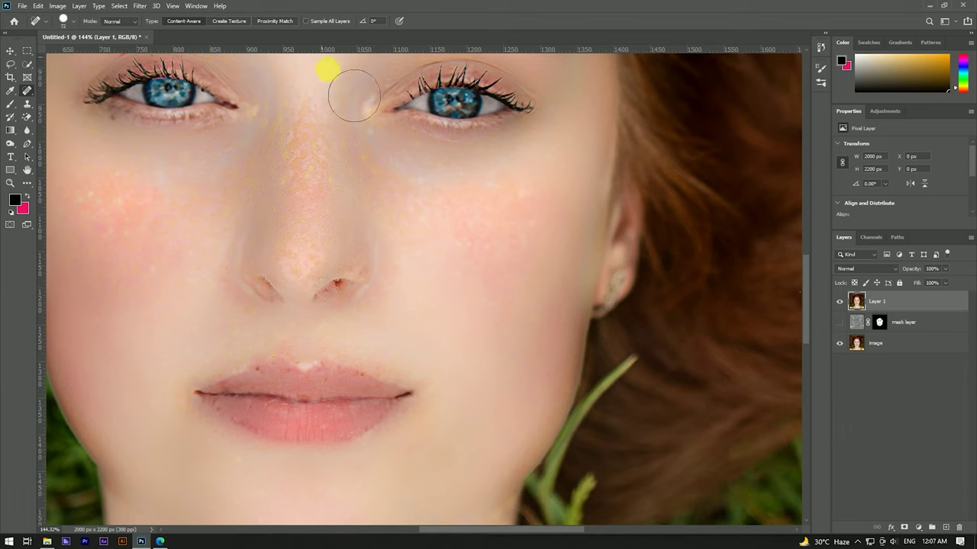
pyautogui.scroll(1, 325, 69)
pyautogui.press('[')
pyautogui.press('[')
pyautogui.press('[')
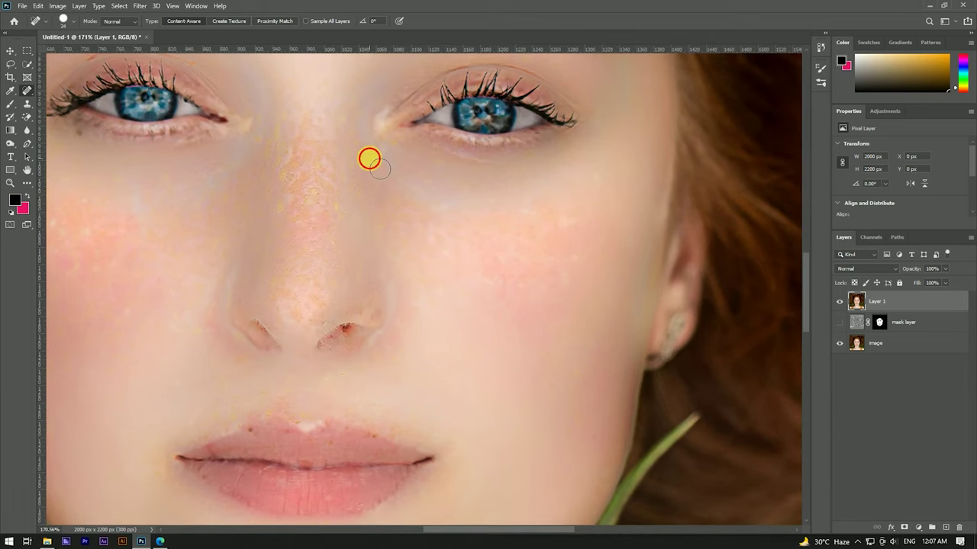
pyautogui.scroll(-5, 404, 160)
pyautogui.scroll(4, 377, 270)
pyautogui.scroll(2, 368, 305)
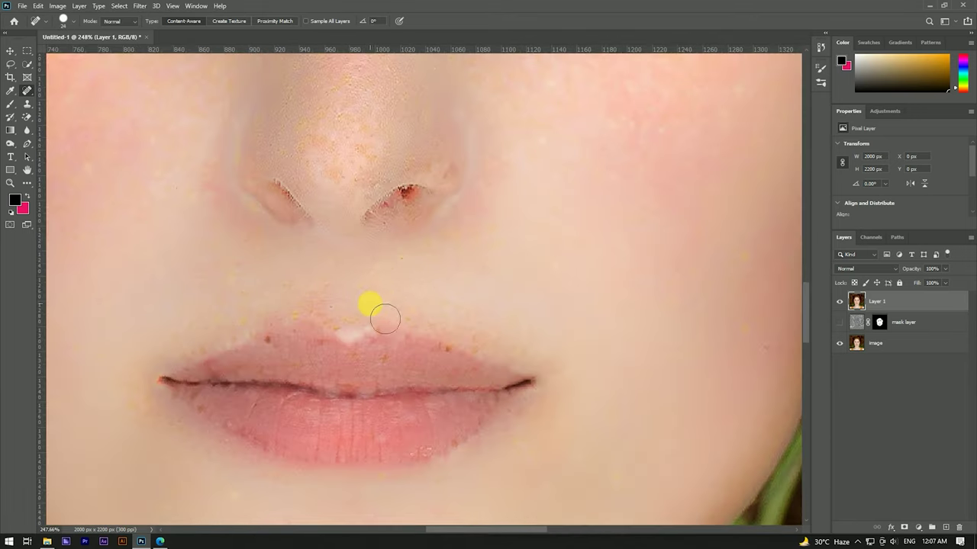
pyautogui.scroll(4, 340, 313)
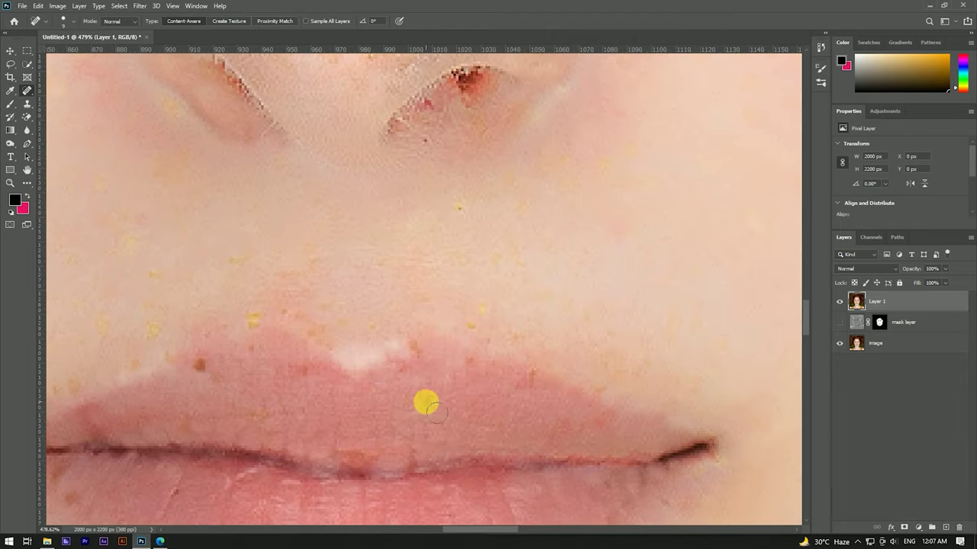
pyautogui.scroll(-4, 270, 323)
pyautogui.scroll(3, 309, 157)
pyautogui.scroll(2, 255, 232)
pyautogui.scroll(-2, 353, 250)
pyautogui.scroll(-1, 355, 250)
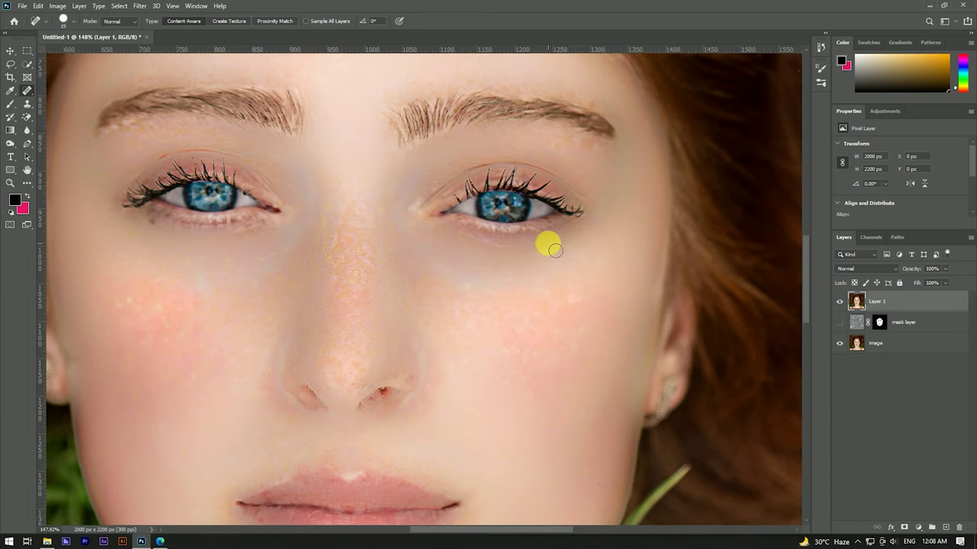
# Heal the last spots around the upper lip and chin, then switch to the Move tool
pyautogui.hscroll(2, 548, 267)
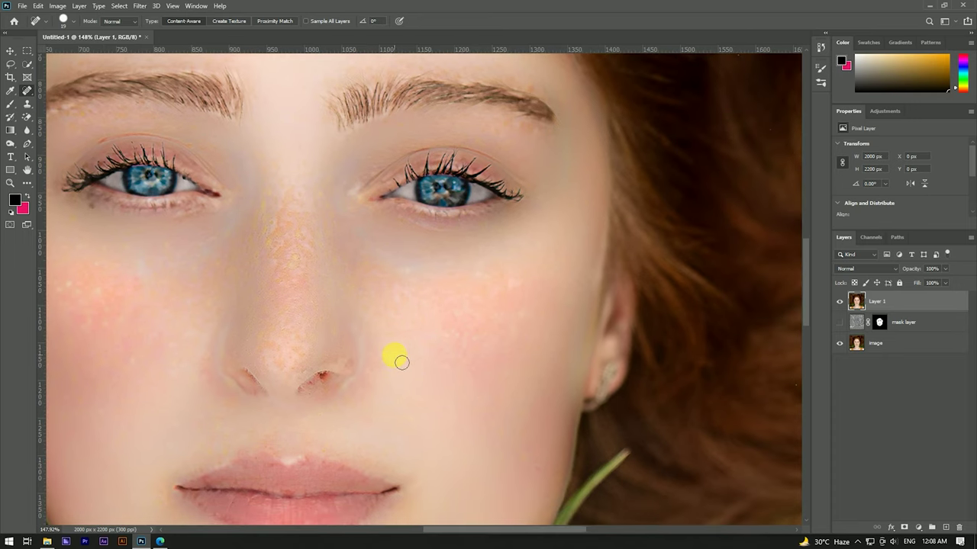
pyautogui.scroll(-5, 405, 303)
pyautogui.scroll(5, 359, 392)
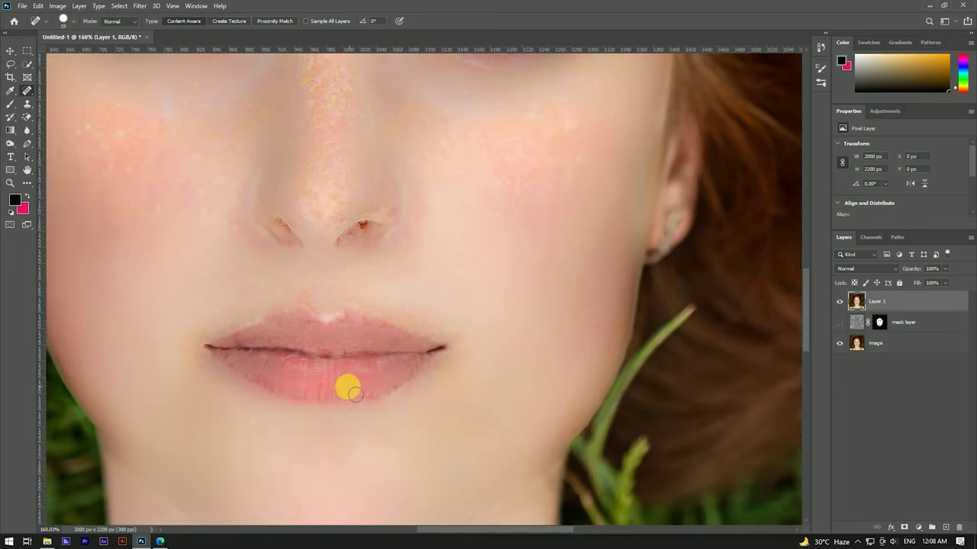
pyautogui.moveTo(269, 441); pyautogui.dragTo(302, 341)
pyautogui.scroll(-5, 373, 327)
pyautogui.scroll(3, 445, 246)
pyautogui.scroll(-3, 447, 216)
pyautogui.press('v')
pyautogui.scroll(2, 452, 218)
# Make Layer 1 a smart object with Camera Raw: Temperature -7, Contrast +5, Texture up, Vignetting -18
pyautogui.rightClick(918, 303)
pyautogui.click(839, 247)
pyautogui.click(139, 6)
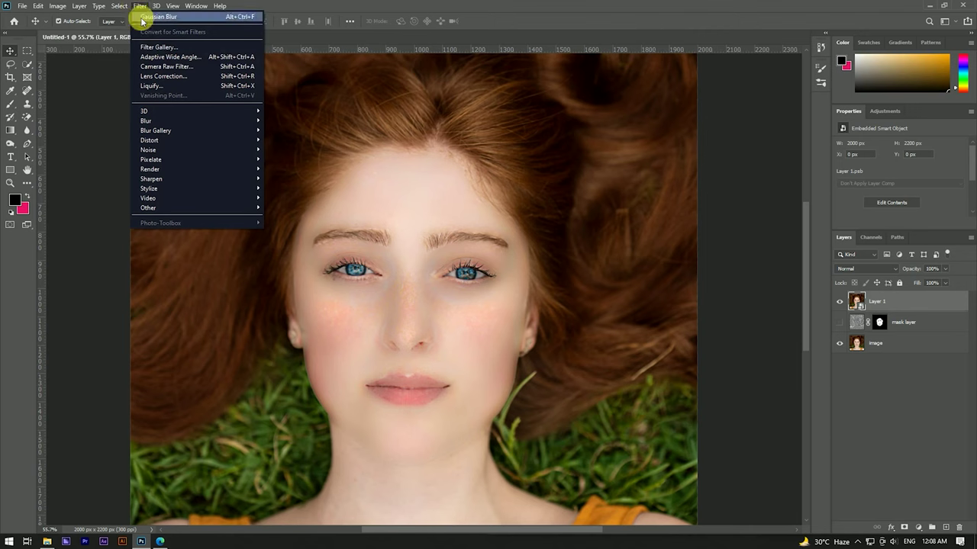
pyautogui.click(163, 66)
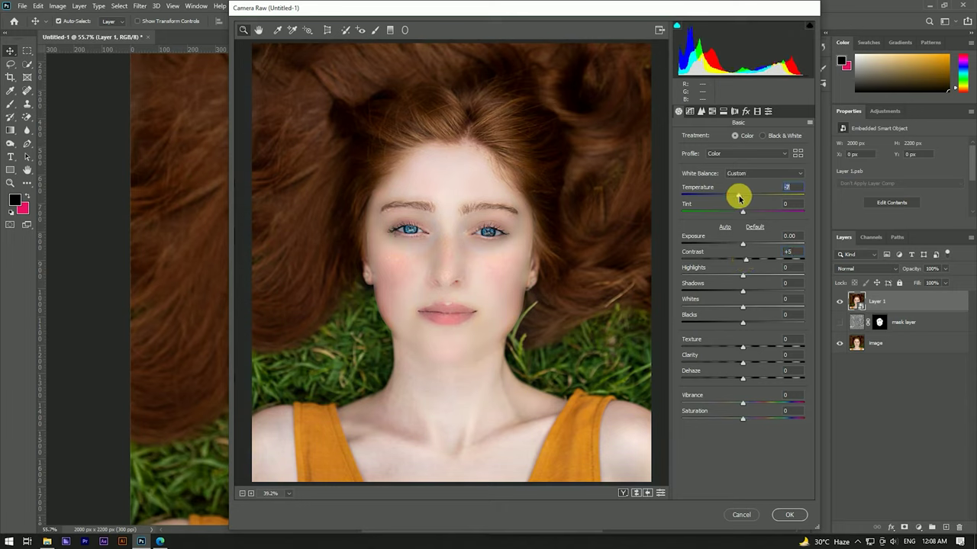
pyautogui.click(746, 111)
pyautogui.moveTo(742, 243); pyautogui.dragTo(734, 244)
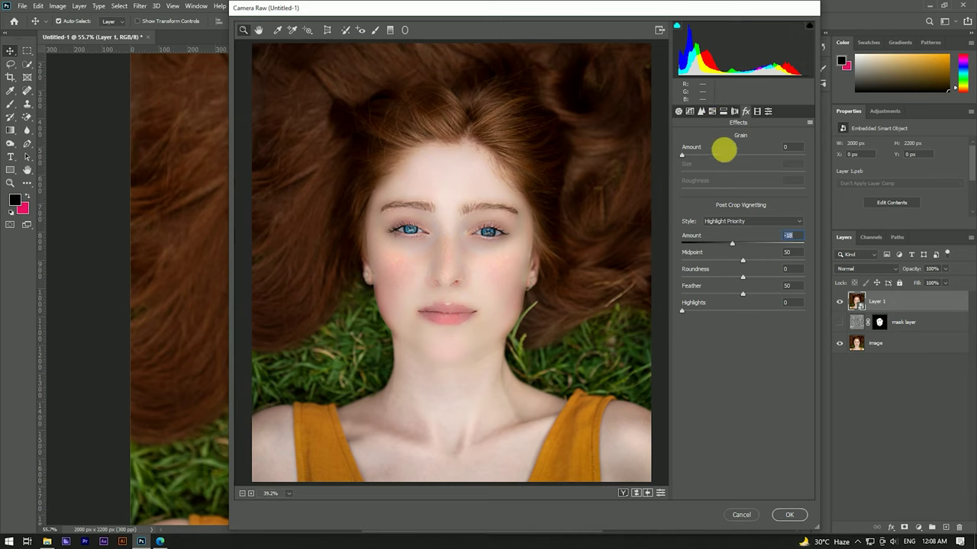
pyautogui.click(677, 112)
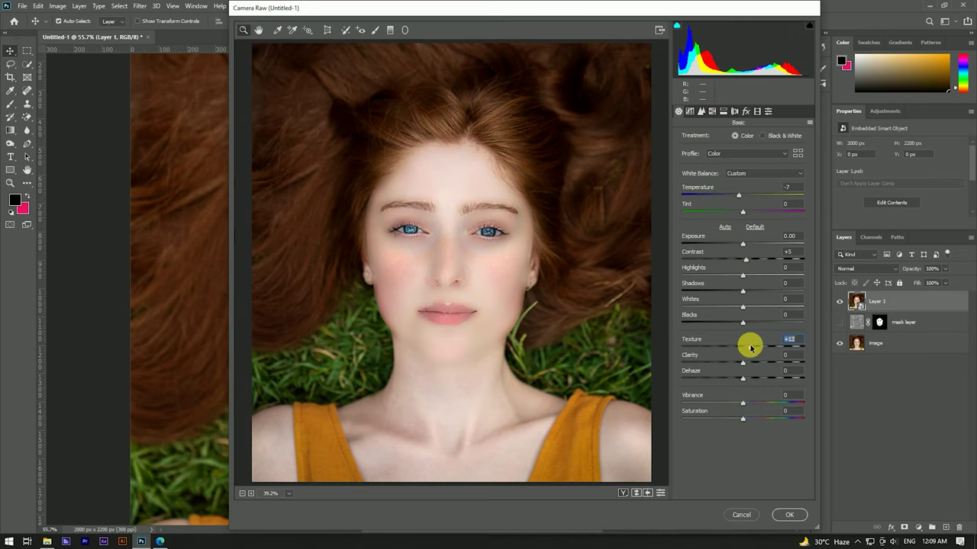
pyautogui.click(789, 514)
pyautogui.hotkey('ctrl', '0')
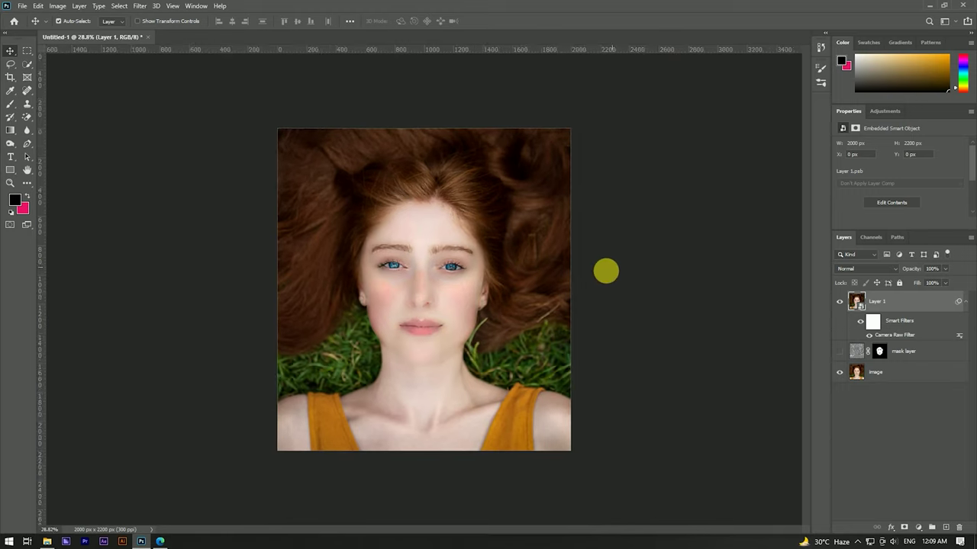
pyautogui.click(840, 301)
pyautogui.click(840, 302)
pyautogui.click(840, 301)
pyautogui.click(840, 302)
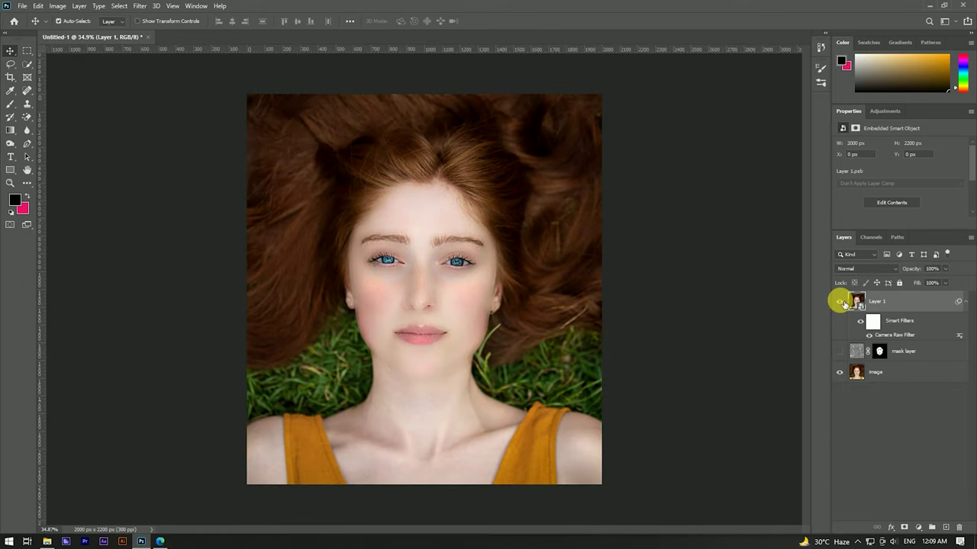
pyautogui.click(840, 302)
pyautogui.click(840, 302)
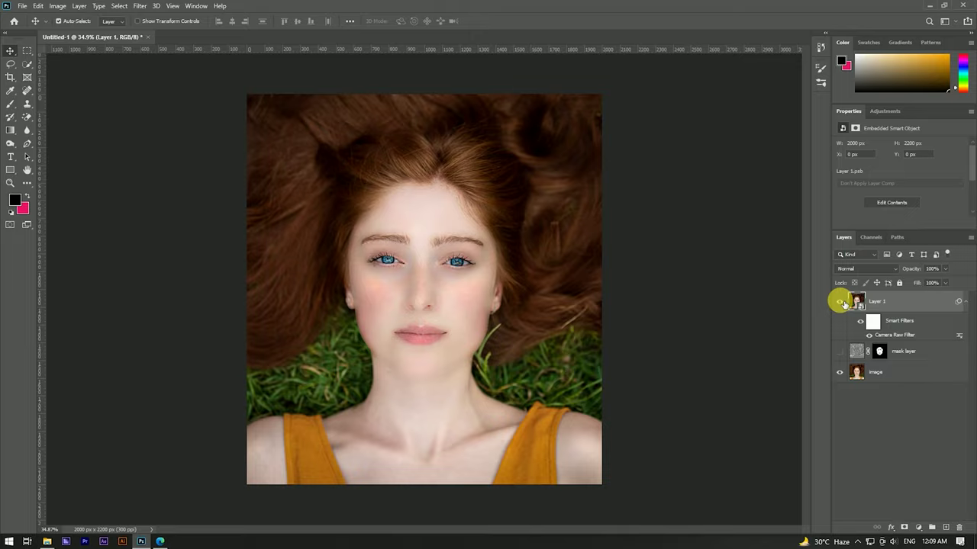